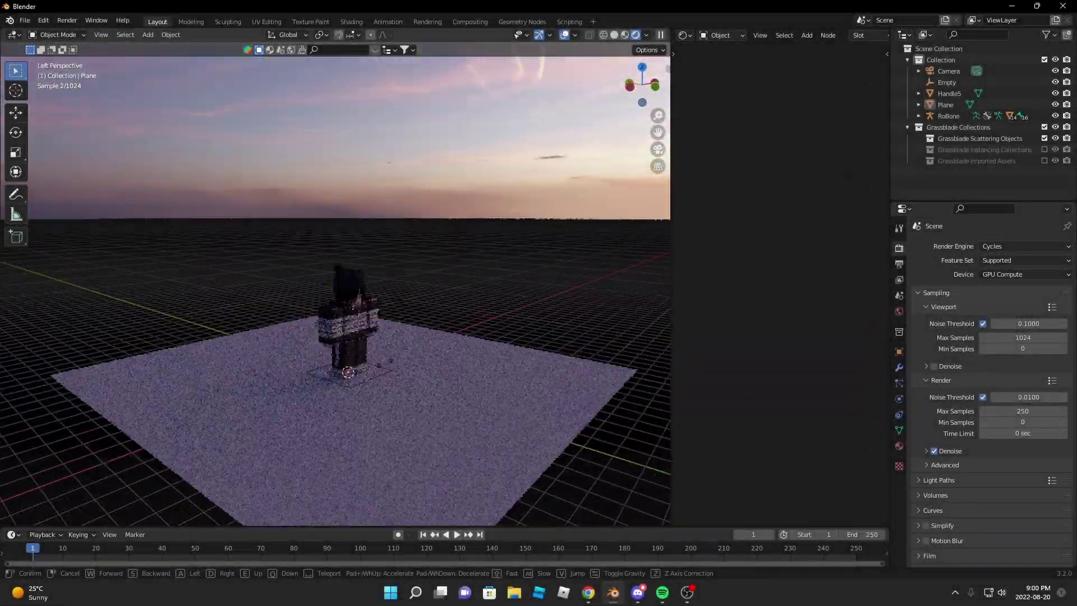
- Enable Physical Atmosphere in World properties for a sunset sky, then view through the camera
{"action": "left_click", "coordinate": [490, 350]}
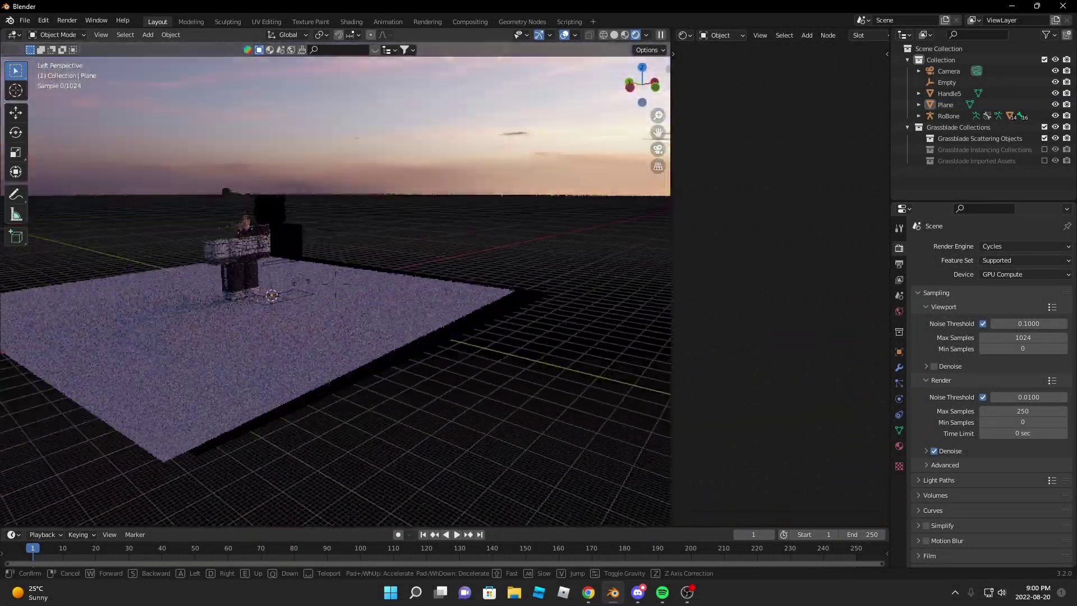
{"action": "left_click", "coordinate": [900, 312]}
{"action": "scroll", "coordinate": [925, 386], "scroll_direction": "down", "scroll_amount": 8}
{"action": "left_click", "coordinate": [926, 365]}
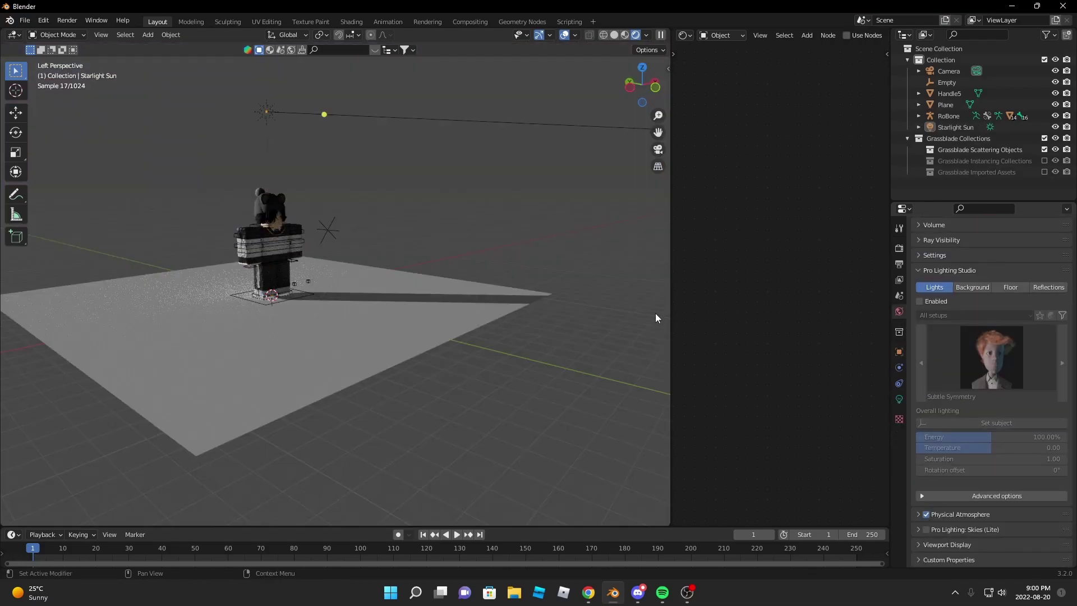
{"action": "key", "text": "shift+grave"}
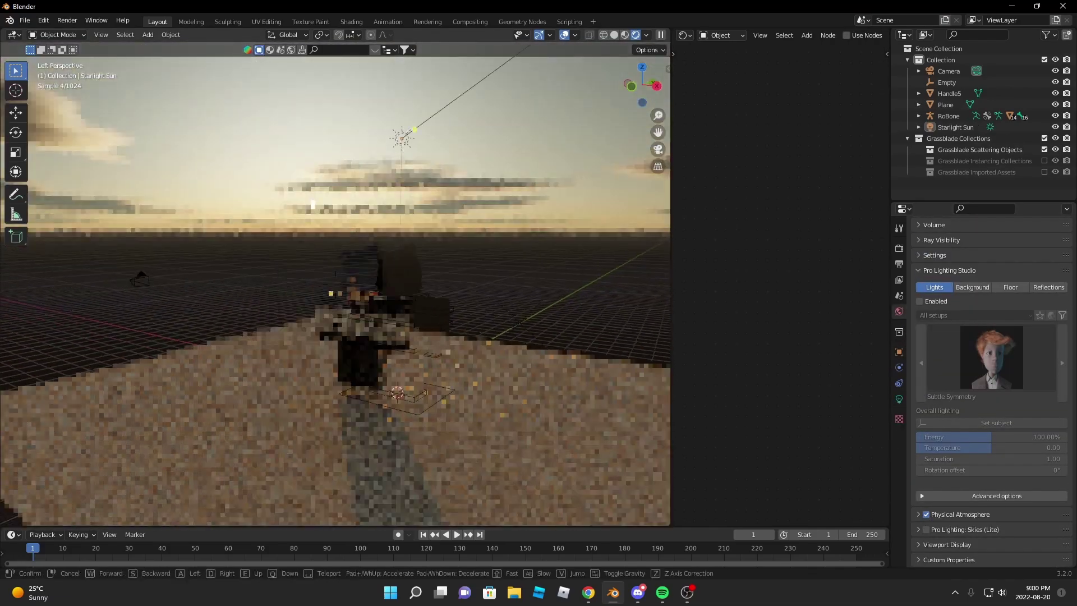
{"action": "key", "text": "KP_0"}
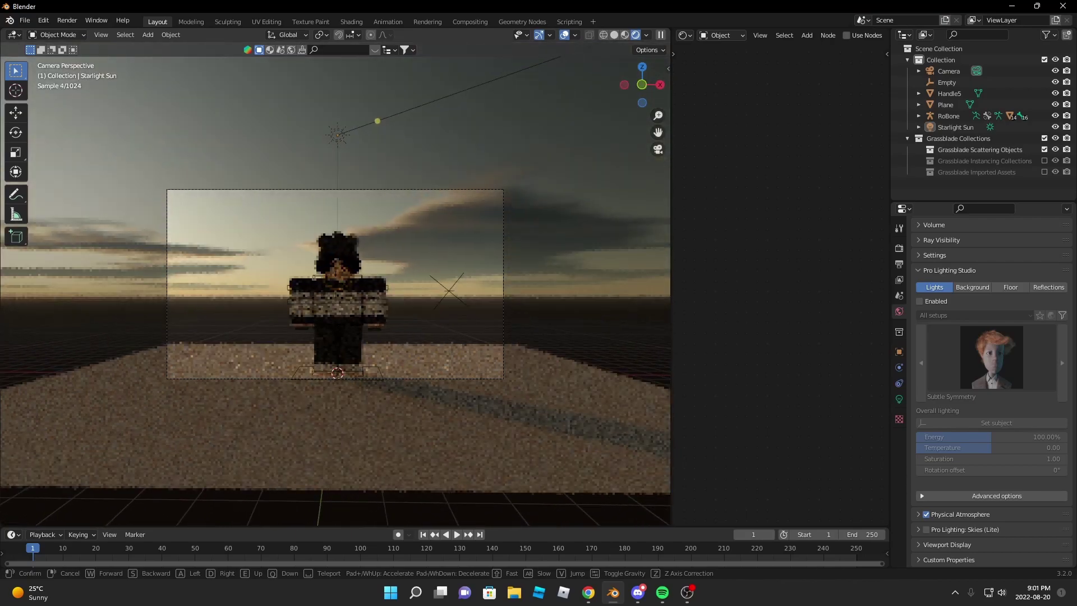
- Rotate the character rig toward the camera and delete the Handle5 object
{"action": "left_click", "coordinate": [429, 372]}
{"action": "scroll", "coordinate": [362, 219], "scroll_direction": "up", "scroll_amount": 3}
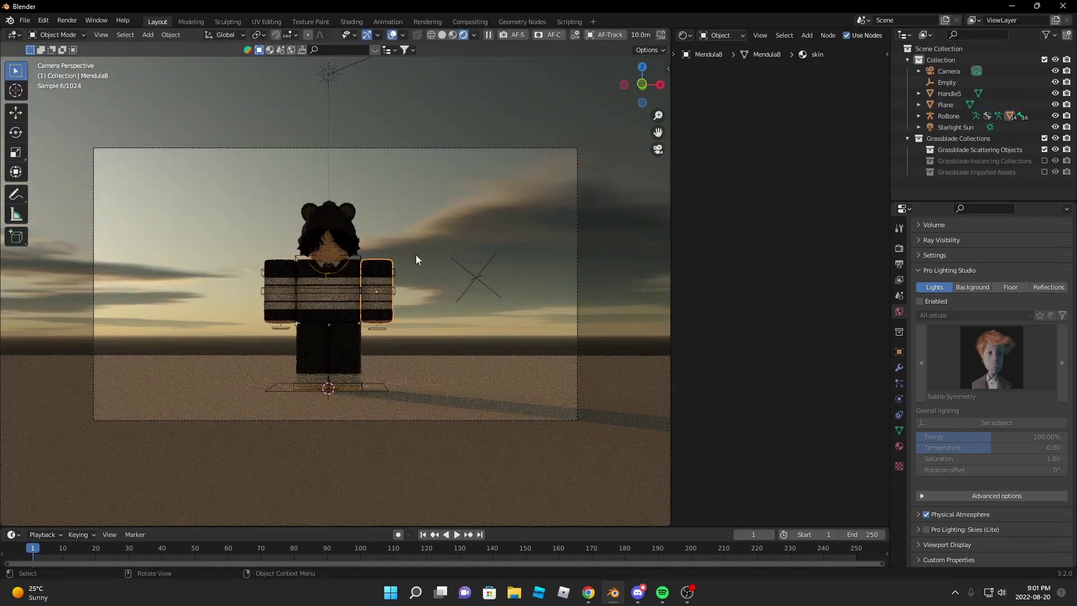
{"action": "left_click", "coordinate": [382, 270]}
{"action": "key", "text": "r"}
{"action": "left_click", "coordinate": [409, 232]}
{"action": "middle_click_drag", "start_coordinate": [409, 232], "coordinate": [479, 259]}
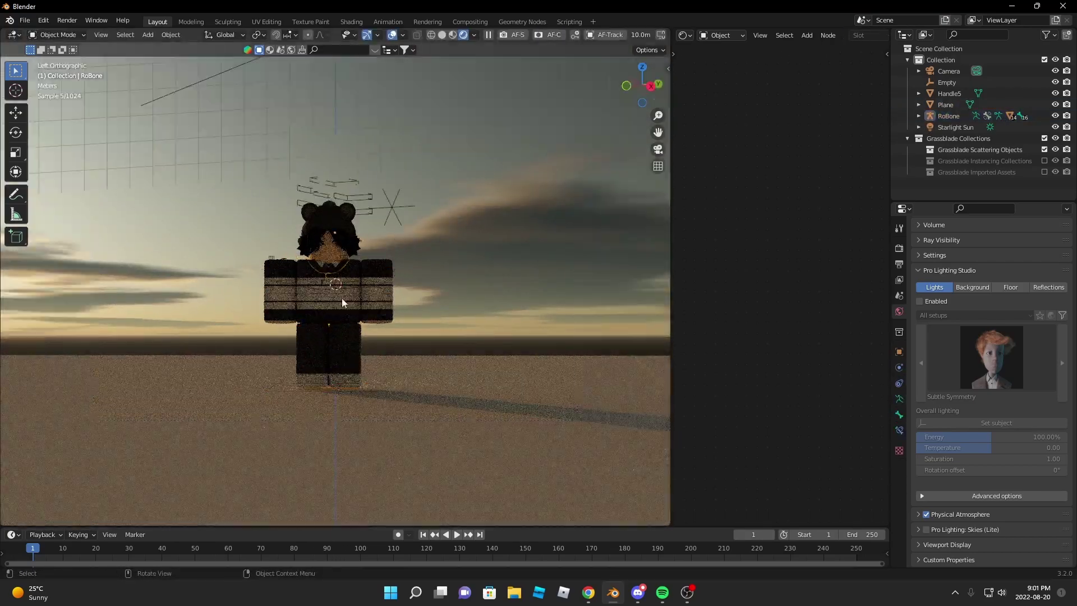
{"action": "key", "text": "g"}
{"action": "key", "text": "Escape"}
{"action": "key", "text": "KP_0"}
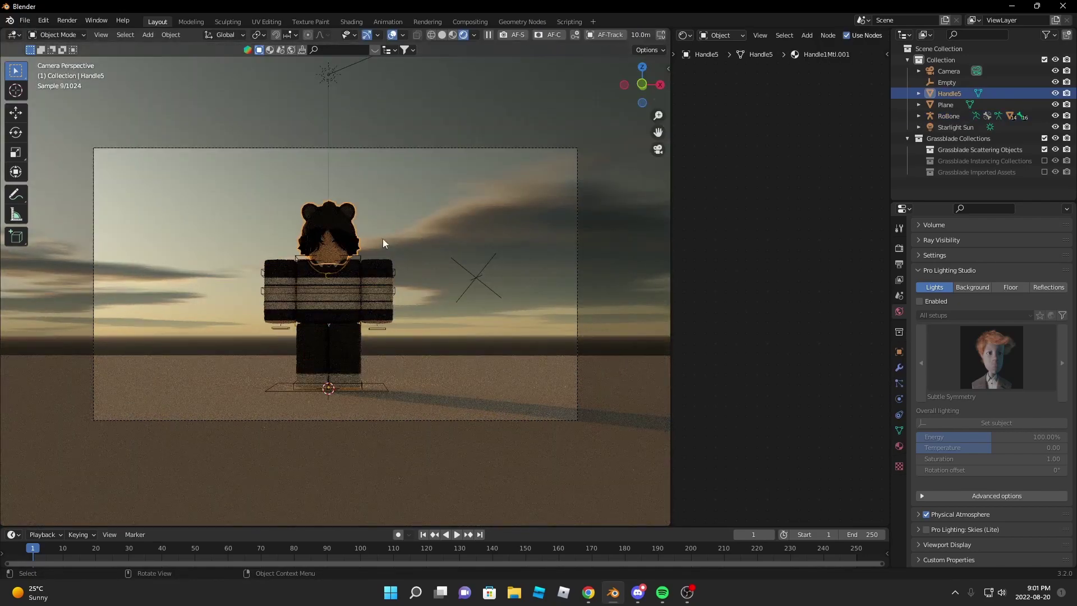
{"action": "key", "text": "ctrl+z"}
{"action": "key", "text": "ctrl+z"}
{"action": "scroll", "coordinate": [363, 130], "scroll_direction": "up", "scroll_amount": 4}
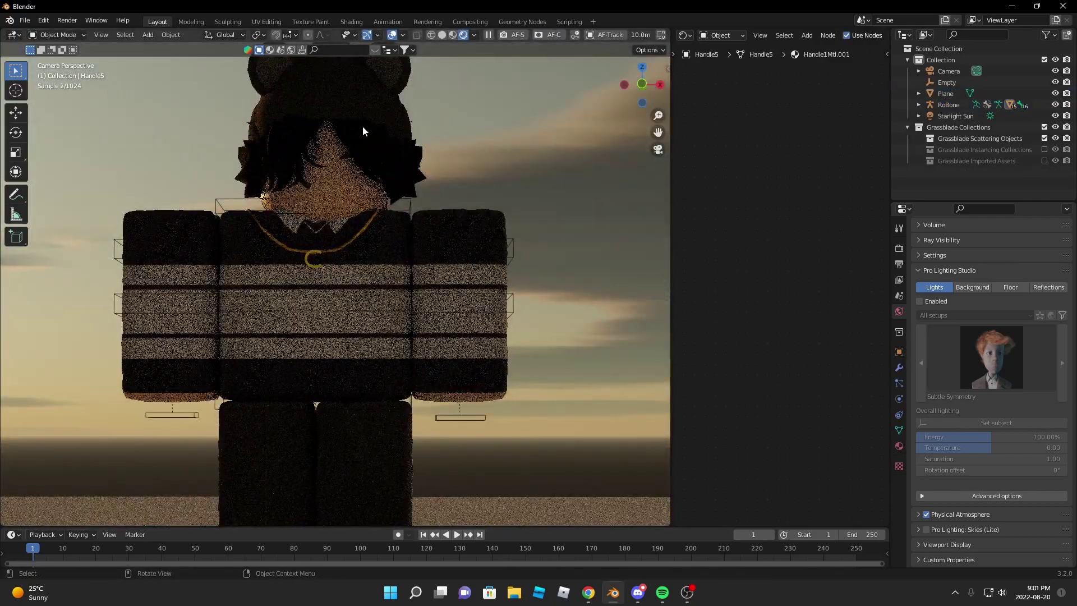
{"action": "scroll", "coordinate": [537, 149], "scroll_direction": "down", "scroll_amount": 4}
- Set the scene camera's focal length to 35 mm
{"action": "left_click", "coordinate": [436, 175]}
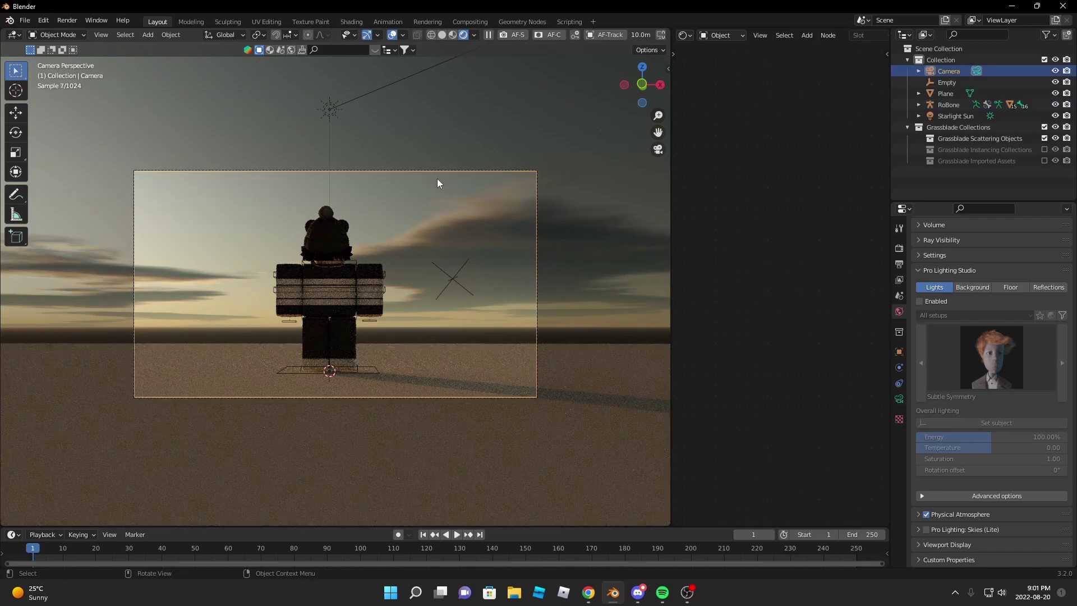
{"action": "left_click", "coordinate": [900, 263]}
{"action": "scroll", "coordinate": [904, 324], "scroll_direction": "down", "scroll_amount": 3, "text": "ctrl"}
{"action": "scroll", "coordinate": [908, 334], "scroll_direction": "down", "scroll_amount": 5, "text": "ctrl"}
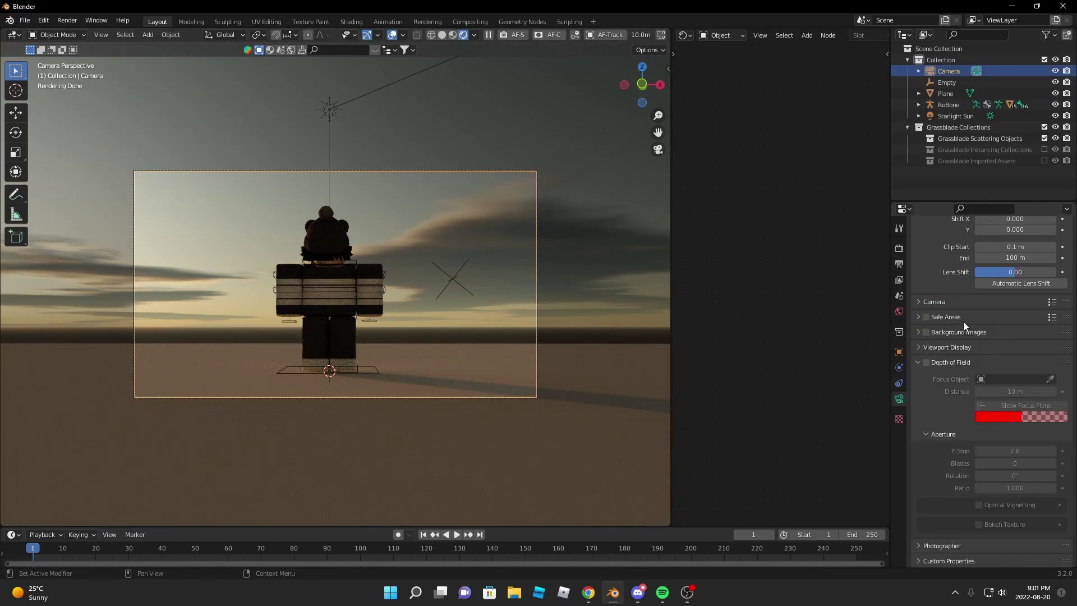
{"action": "key", "text": "shift+grave"}
{"action": "left_click", "coordinate": [335, 291]}
{"action": "scroll", "coordinate": [1015, 298], "scroll_direction": "up", "scroll_amount": 15, "text": "ctrl"}
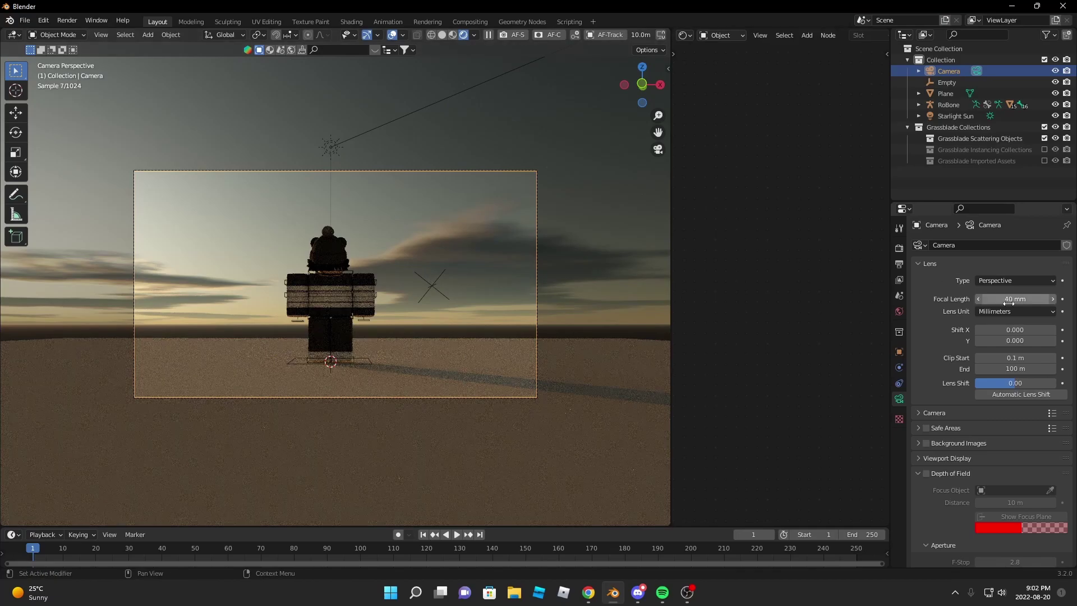
{"action": "scroll", "coordinate": [1009, 301], "scroll_direction": "down", "scroll_amount": 5, "text": "ctrl"}
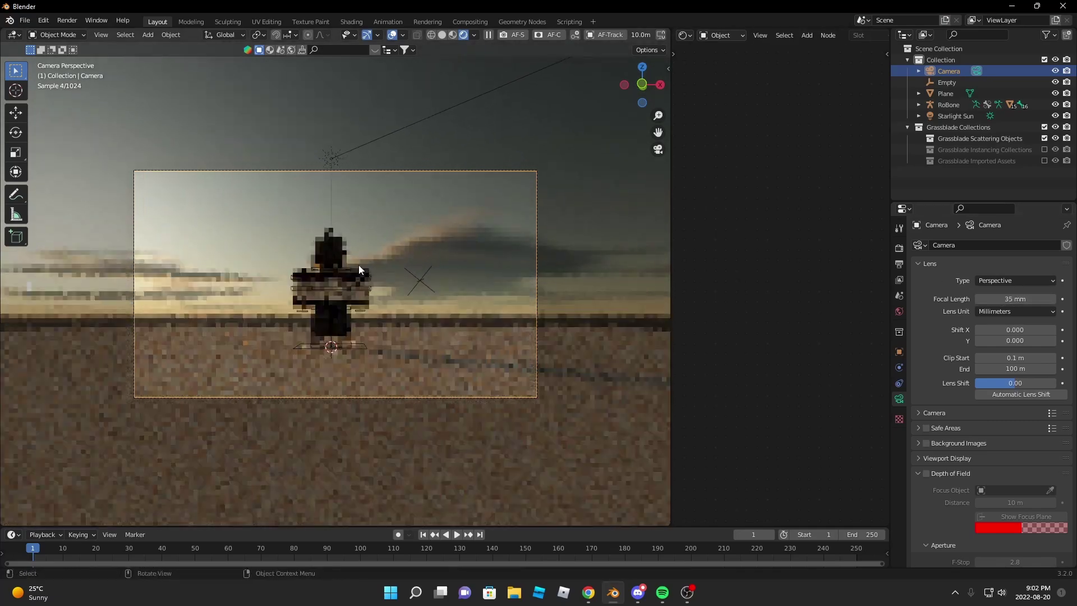
{"action": "left_click", "coordinate": [472, 275]}
{"action": "key", "text": "KP_3"}
{"action": "key", "text": "shift+grave"}
{"action": "key", "text": "Escape"}
- Apply the Sanctus Library Stone Floor material to the ground plane
{"action": "left_click", "coordinate": [438, 294]}
{"action": "key", "text": "n"}
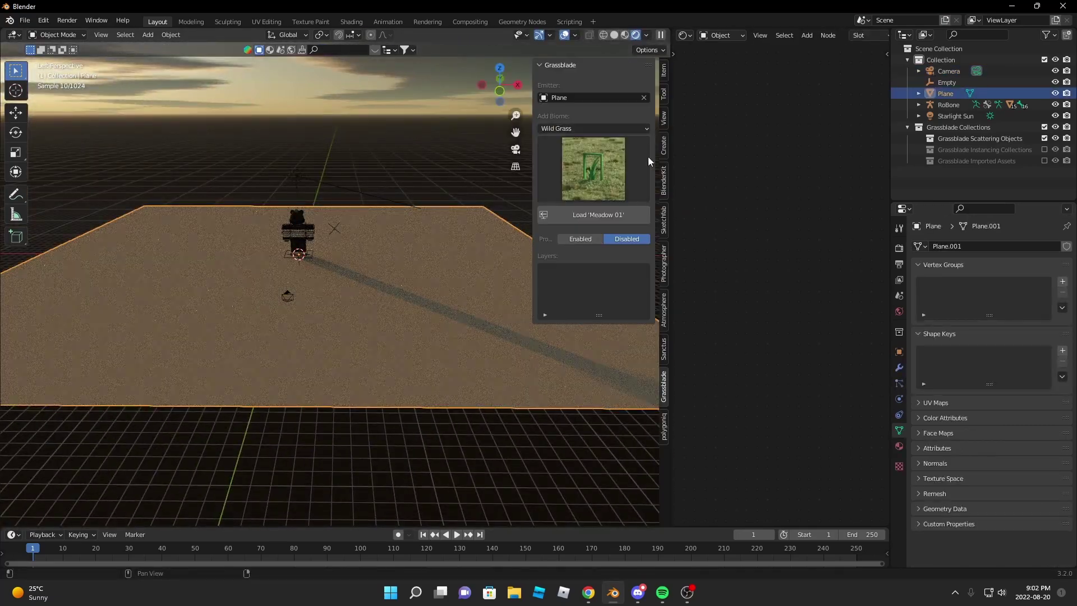
{"action": "left_click", "coordinate": [663, 334]}
{"action": "left_click", "coordinate": [609, 82]}
{"action": "left_click", "coordinate": [589, 118]}
{"action": "left_click", "coordinate": [594, 134]}
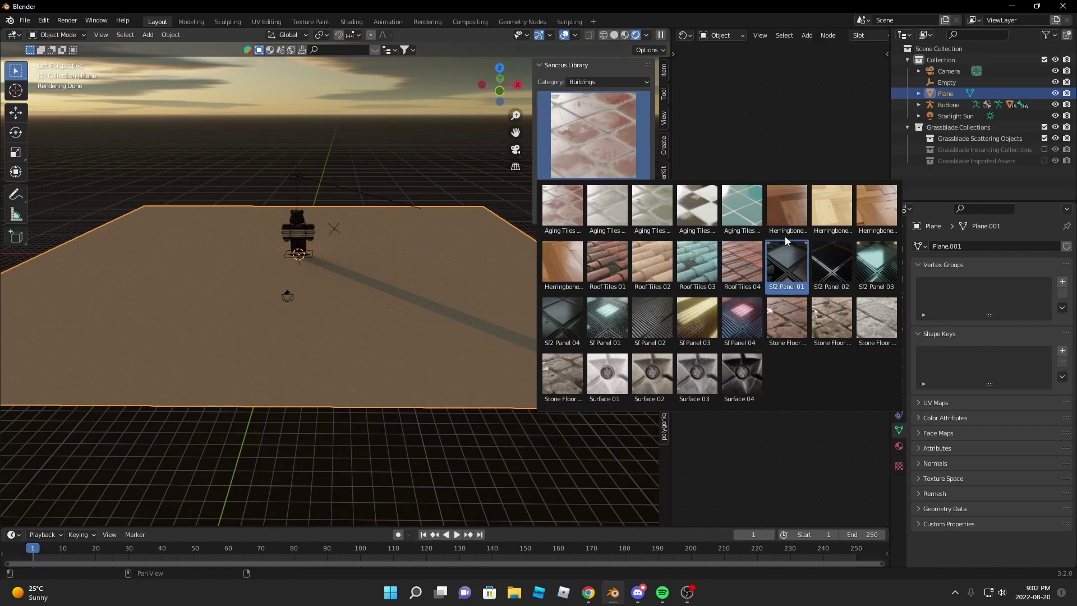
{"action": "left_click", "coordinate": [833, 323]}
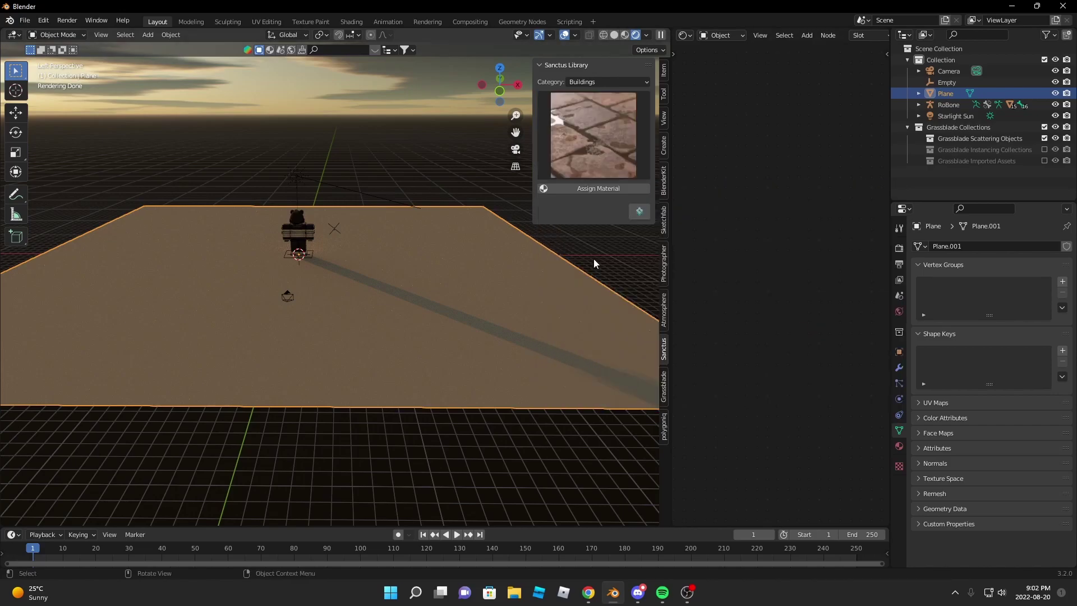
{"action": "left_click", "coordinate": [561, 221]}
- Subdivide the ground plane mesh in Edit Mode
{"action": "key", "text": "Tab"}
{"action": "mouse_move", "coordinate": [426, 258]}
{"action": "middle_mouse_down"}
{"action": "mouse_move", "coordinate": [390, 295]}
{"action": "mouse_move", "coordinate": [529, 264]}
{"action": "middle_mouse_up"}
{"action": "right_click", "coordinate": [390, 295]}
{"action": "left_click", "coordinate": [390, 296]}
{"action": "key", "text": "Tab"}
- Adjust the stone tiles' Tile Width, settling on 0.700 after camera previews
{"action": "middle_click_drag", "start_coordinate": [759, 187], "coordinate": [763, 146]}
{"action": "key", "text": "BackSpace"}
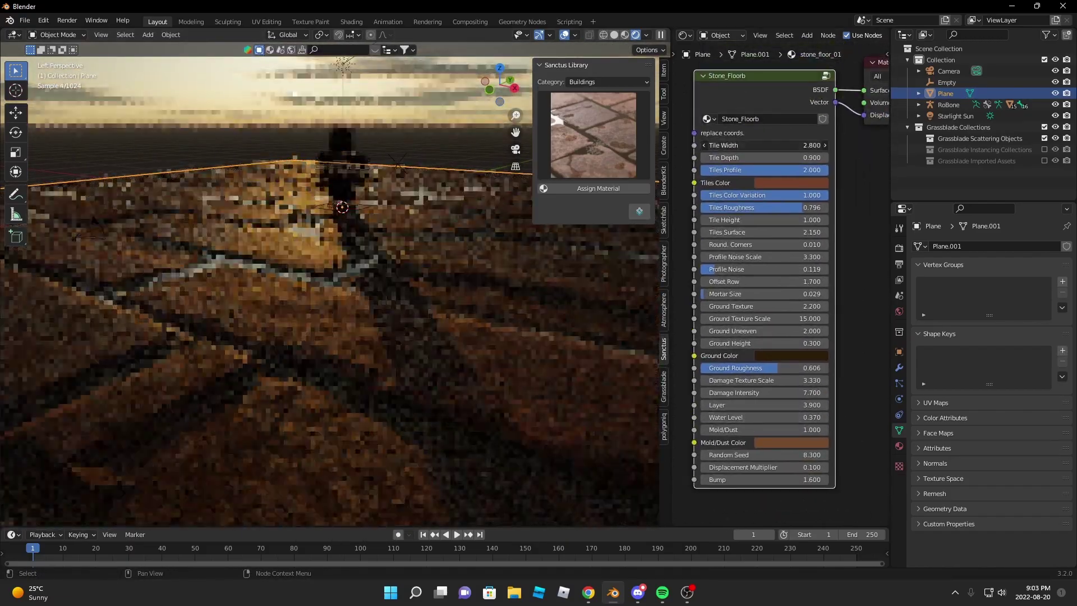
{"action": "left_click", "coordinate": [763, 145]}
{"action": "type", "text": "1"}
{"action": "key", "text": "Return"}
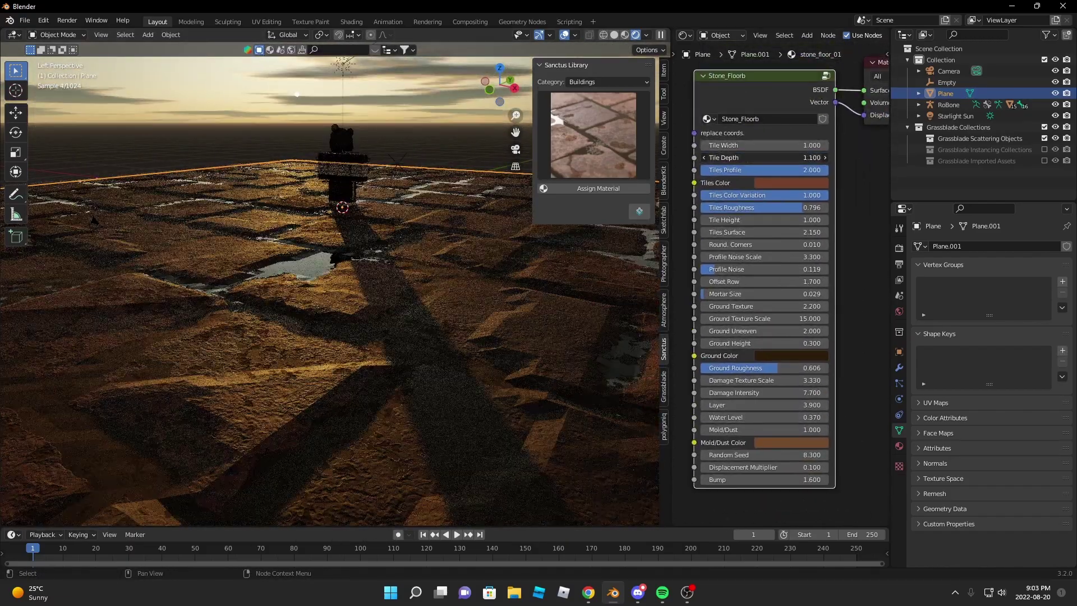
{"action": "key", "text": "KP_0"}
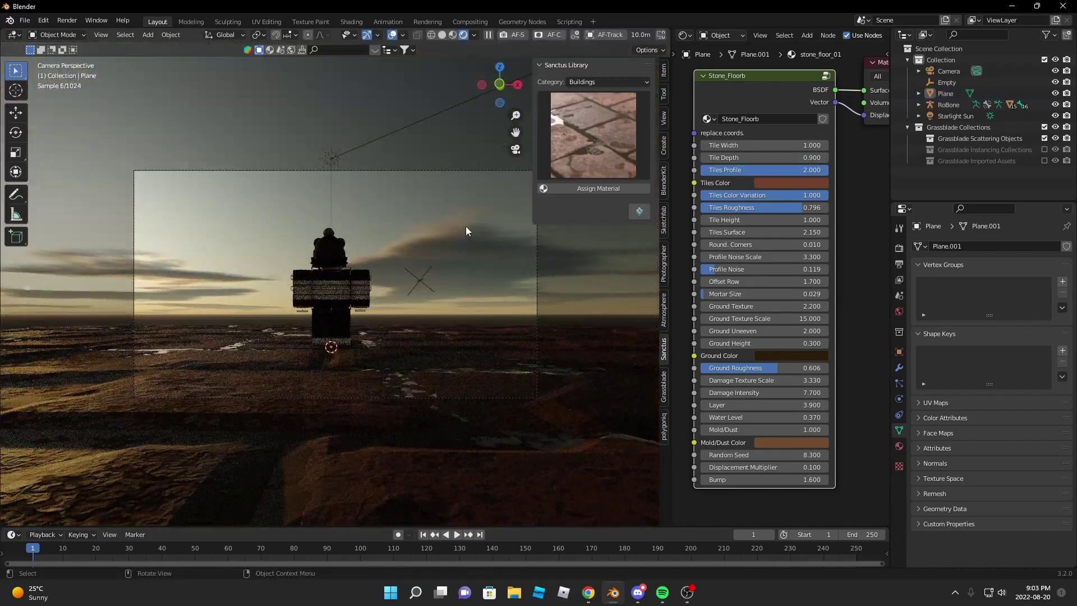
{"action": "key", "text": "KP_0"}
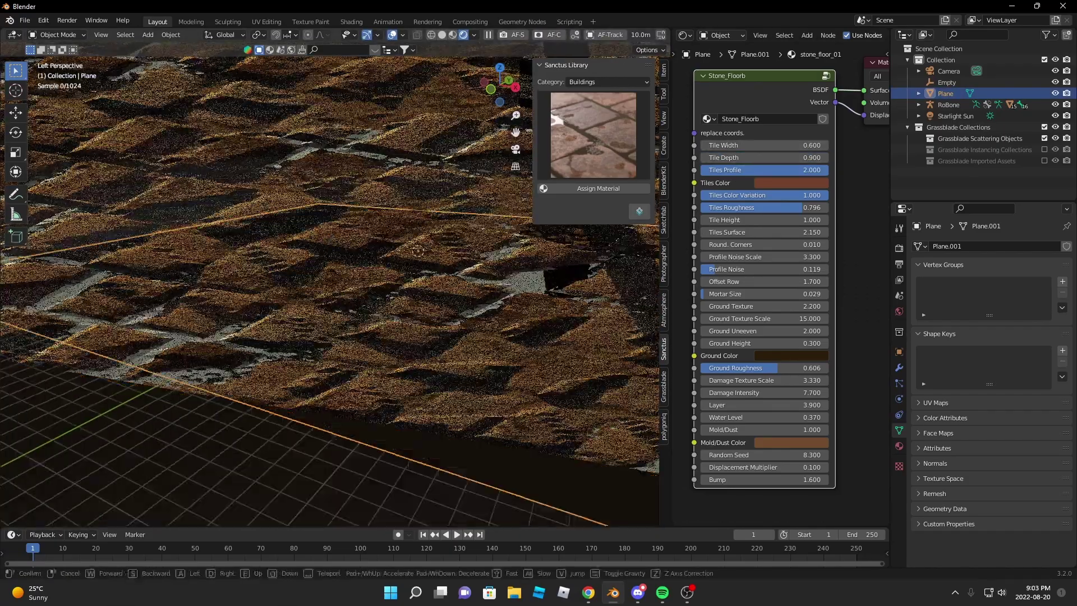
{"action": "left_click_drag", "start_coordinate": [763, 145], "coordinate": [762, 151]}
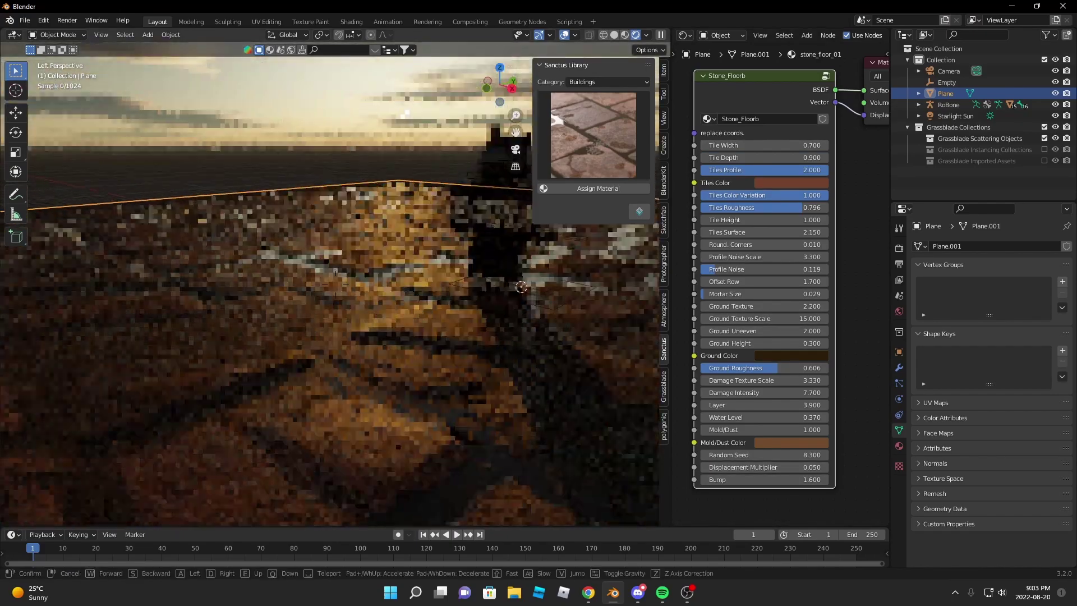
{"action": "key", "text": "KP_0"}
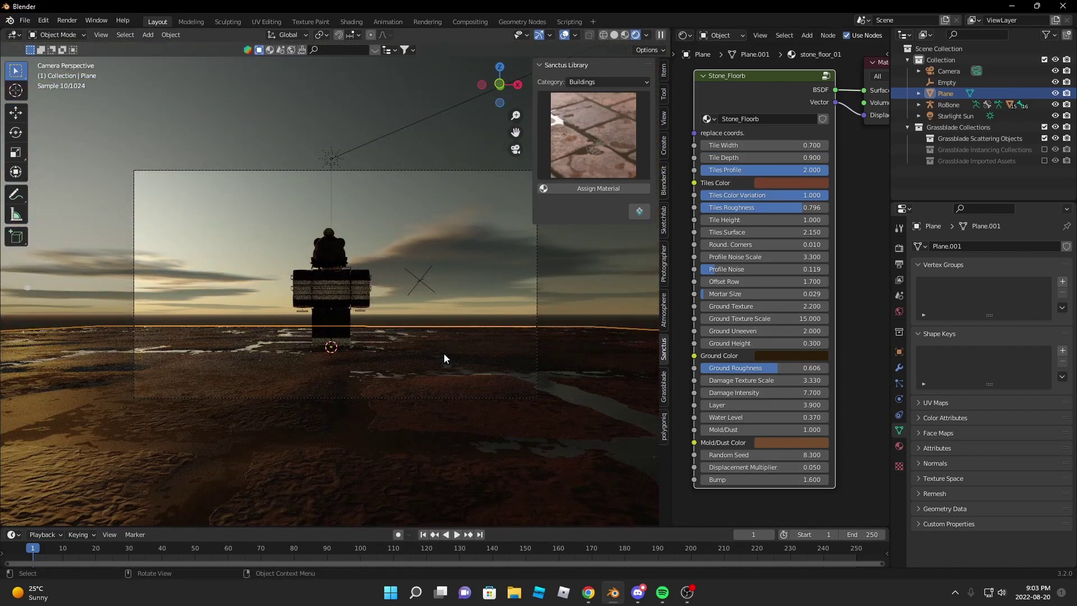
{"action": "key", "text": "KP_0"}
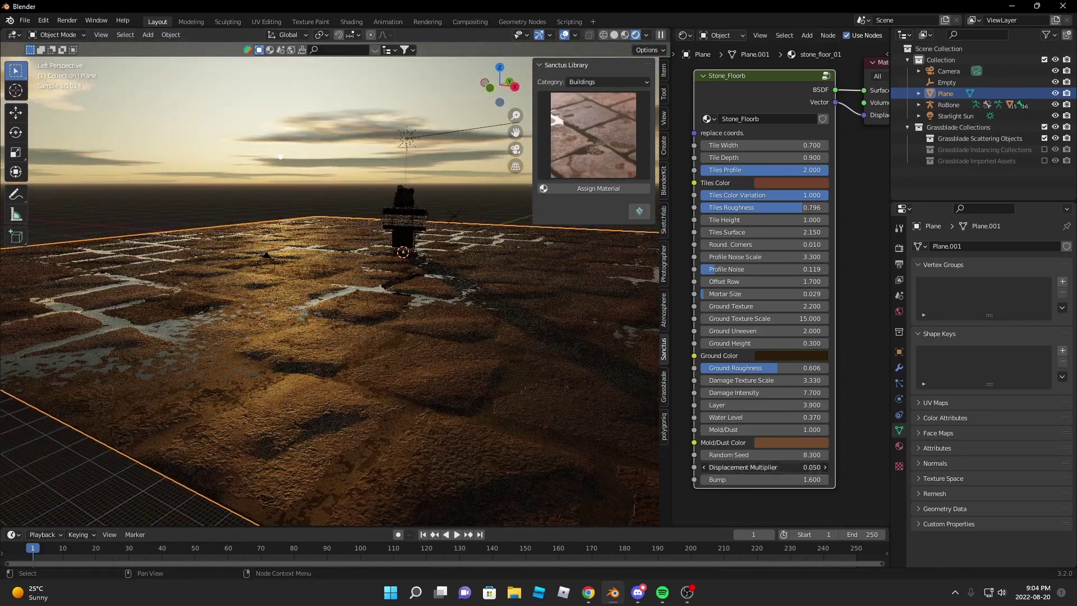
- Lower the floor's Displacement Multiplier to 0.070
{"action": "left_click", "coordinate": [824, 467]}
{"action": "middle_click_drag", "start_coordinate": [392, 365], "coordinate": [473, 410]}
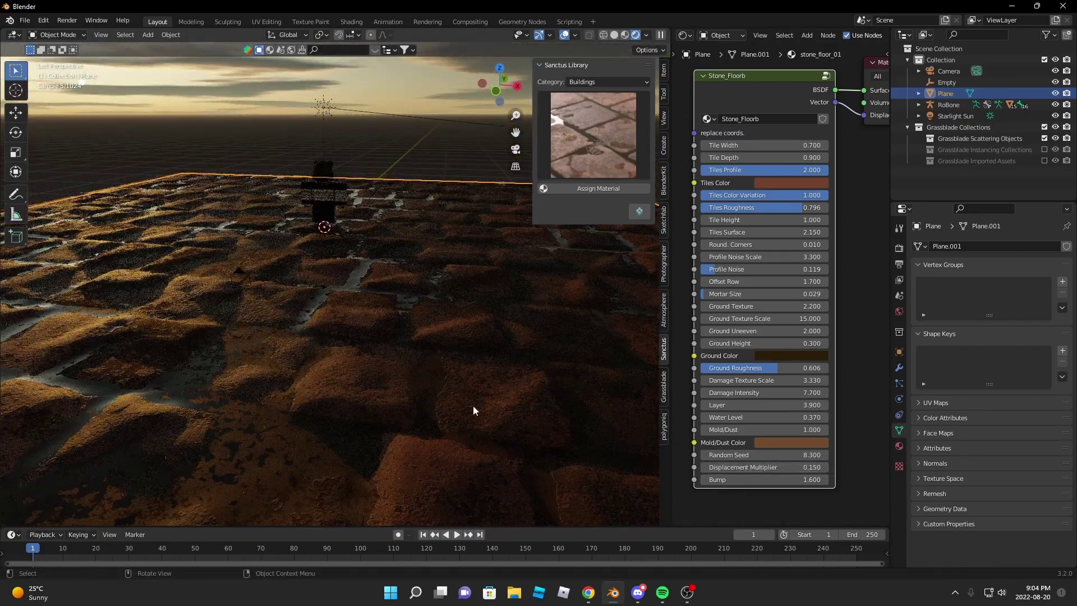
{"action": "key", "text": "Return"}
{"action": "key", "text": "KP_0"}
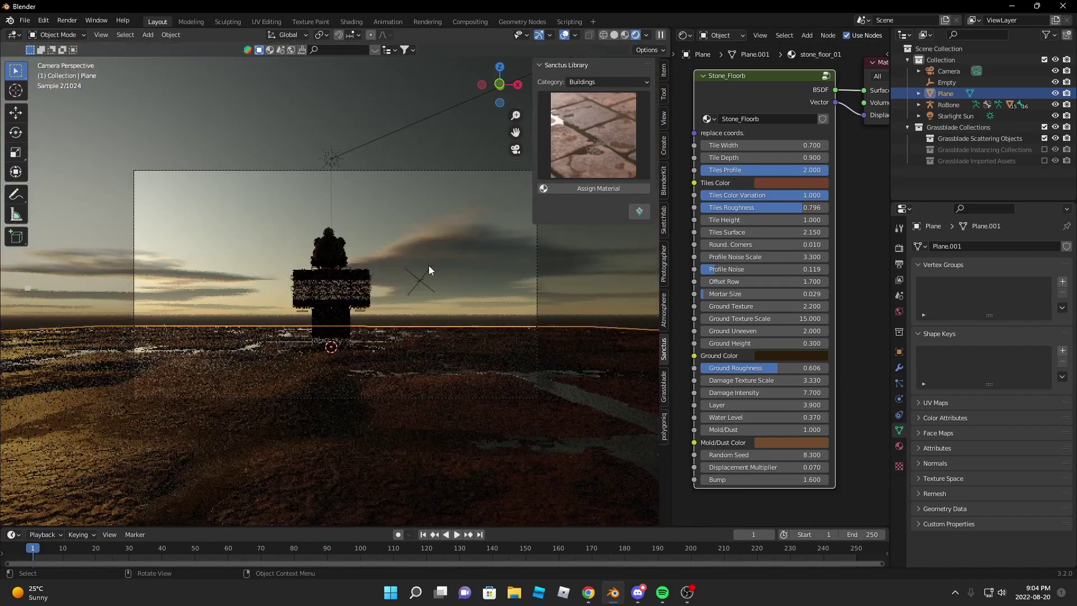
{"action": "left_click", "coordinate": [899, 311]}
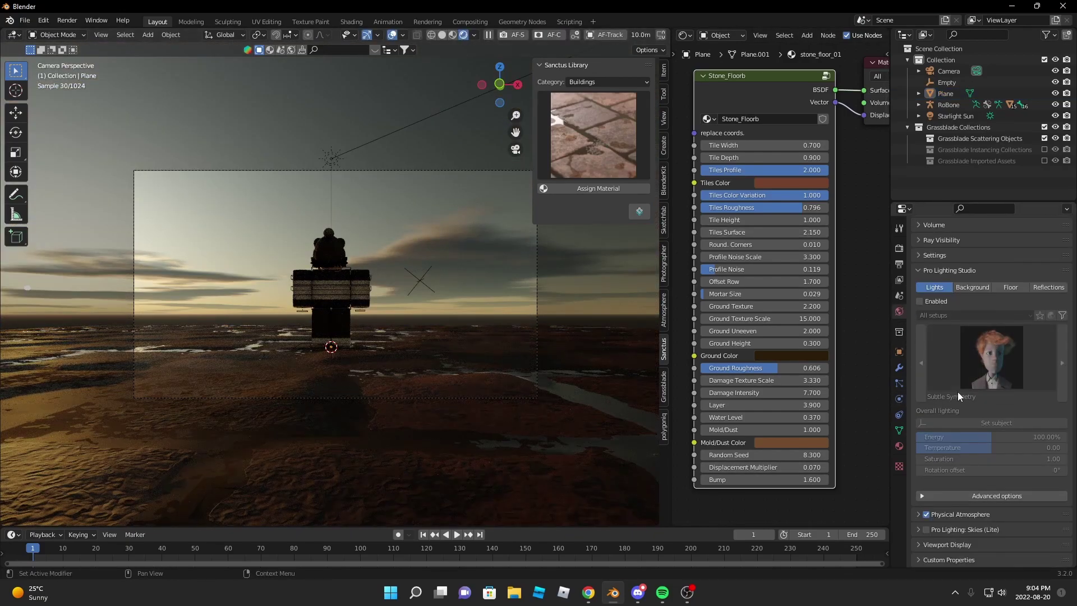
- Swing the Physical Atmosphere sun azimuth to 177°
{"action": "left_click", "coordinate": [664, 310]}
{"action": "left_click_drag", "start_coordinate": [580, 117], "coordinate": [622, 118]}
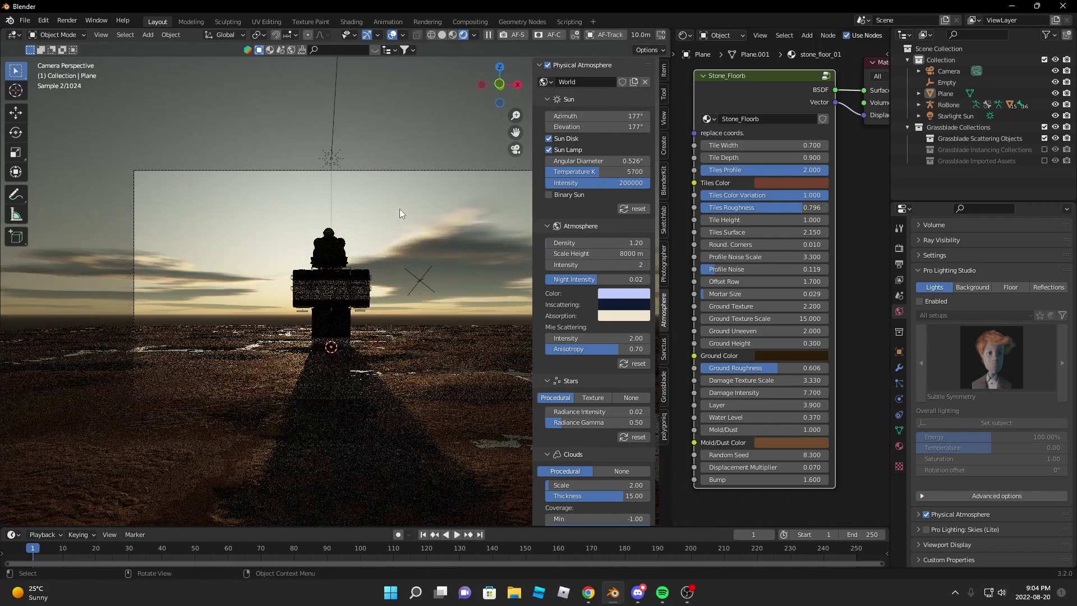
{"action": "key", "text": "n"}
- Raise the RoBone character along the Z axis
{"action": "left_click", "coordinate": [393, 249]}
{"action": "key", "text": "g"}
{"action": "key", "text": "z"}
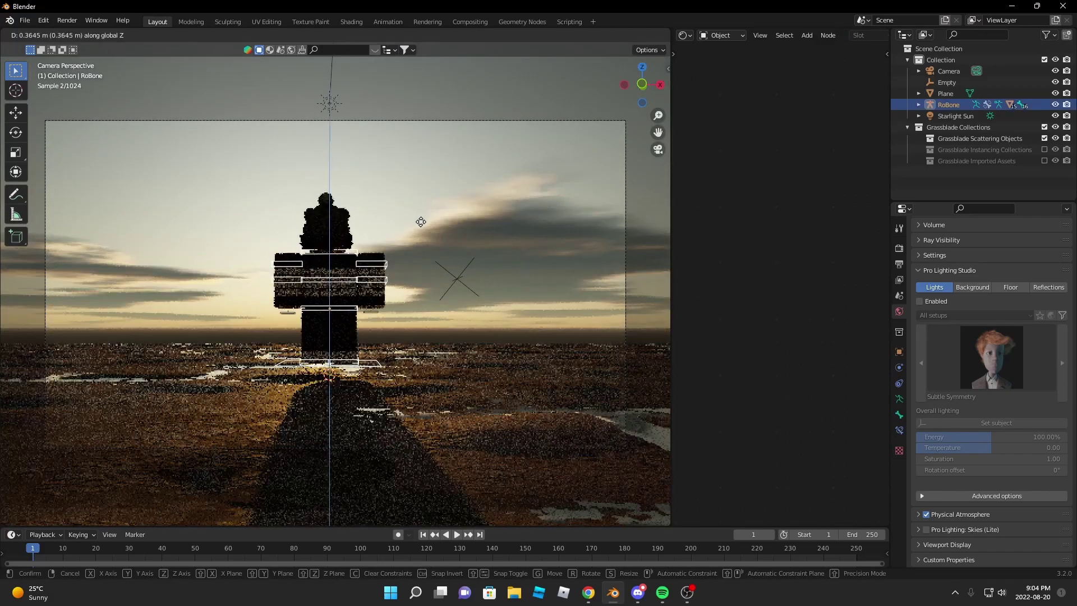
{"action": "left_click", "coordinate": [420, 221]}
{"action": "middle_click_drag", "start_coordinate": [421, 221], "coordinate": [605, 47]}
- Put RoBone into Pose Mode with solid shading for posing
{"action": "left_click", "coordinate": [614, 35]}
{"action": "key", "text": "KP_Decimal"}
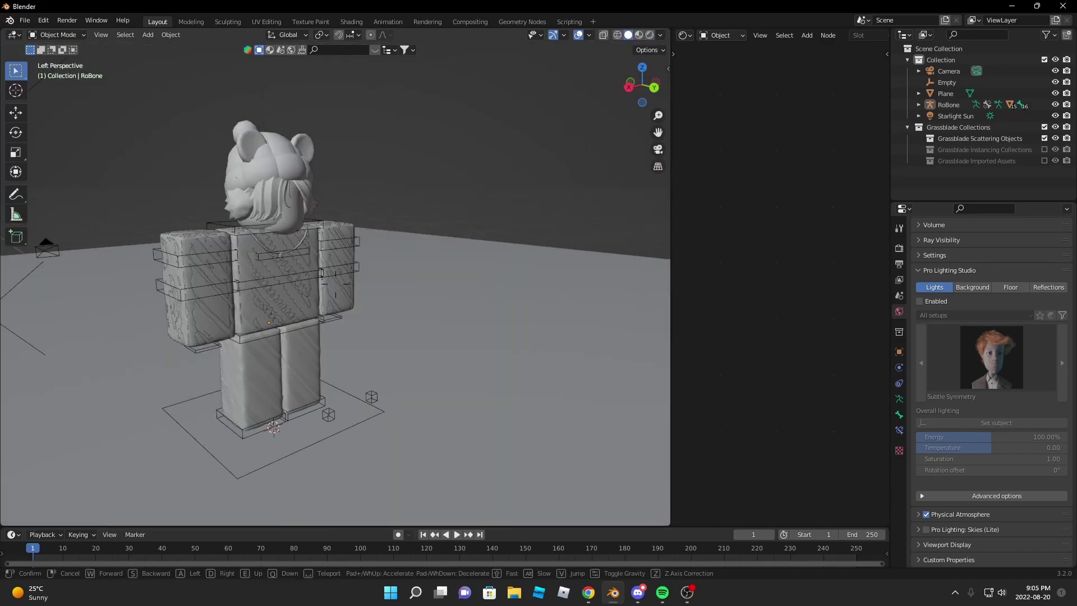
{"action": "key", "text": "ctrl+Tab"}
{"action": "scroll", "coordinate": [423, 289], "scroll_direction": "up", "scroll_amount": 3}
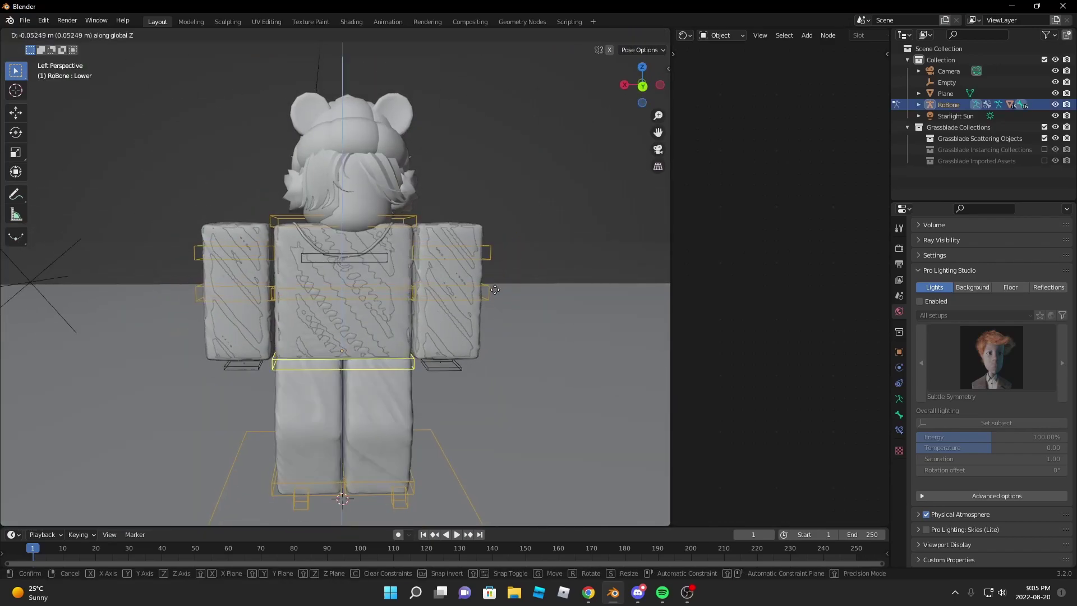
{"action": "middle_click_drag", "start_coordinate": [423, 289], "coordinate": [404, 342]}
{"action": "left_click_drag", "start_coordinate": [401, 349], "coordinate": [411, 353]}
{"action": "middle_click_drag", "start_coordinate": [410, 353], "coordinate": [393, 292]}
- Rotate RoBone's arm bones to pose the arms outward
{"action": "left_click", "coordinate": [387, 318]}
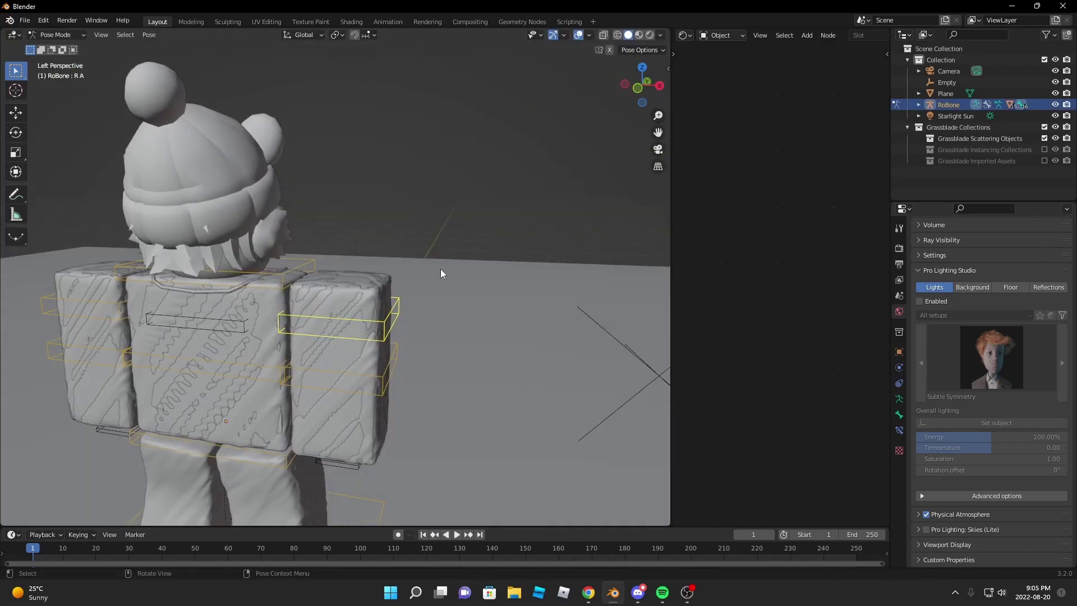
{"action": "key", "text": "r"}
{"action": "left_click", "coordinate": [412, 348]}
{"action": "middle_click_drag", "start_coordinate": [412, 347], "coordinate": [427, 314]}
{"action": "key", "text": "shift+grave"}
{"action": "key", "text": "Escape"}
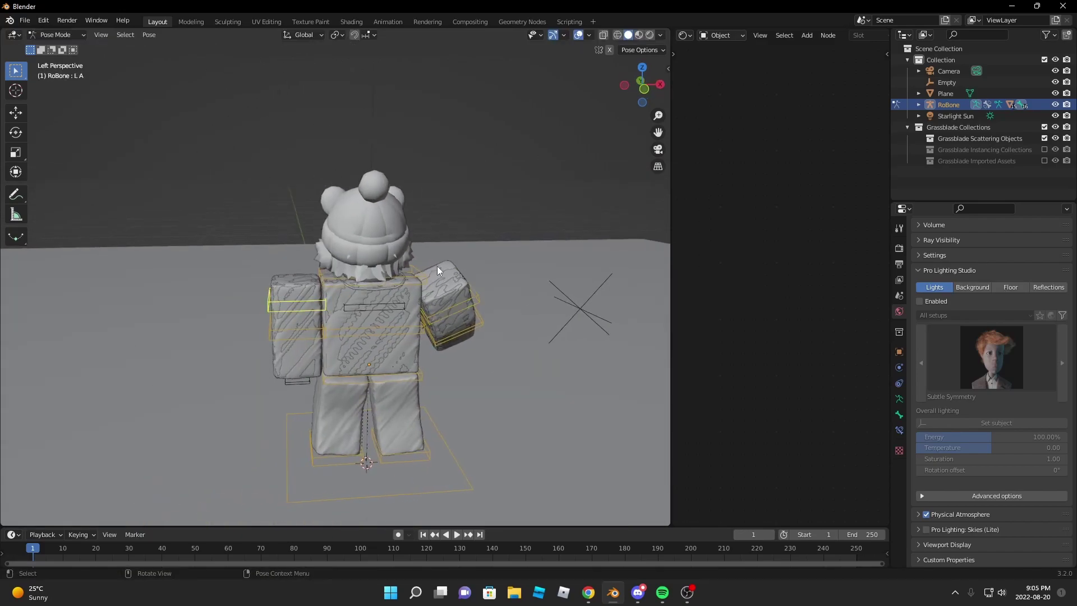
- Twist RoBone's upper torso bone and check the pose through the camera
{"action": "left_click", "coordinate": [395, 325]}
{"action": "key", "text": "r"}
{"action": "left_click", "coordinate": [418, 282]}
{"action": "left_click", "coordinate": [434, 207]}
{"action": "key", "text": "KP_0"}
{"action": "mouse_move", "coordinate": [418, 244]}
{"action": "middle_mouse_down"}
{"action": "mouse_move", "coordinate": [390, 283]}
{"action": "mouse_move", "coordinate": [304, 139]}
{"action": "middle_mouse_up"}
- Add two enlarged planes, Plane.001 and Plane.002, beside the character
{"action": "key", "text": "shift+a"}
{"action": "left_click", "coordinate": [397, 236]}
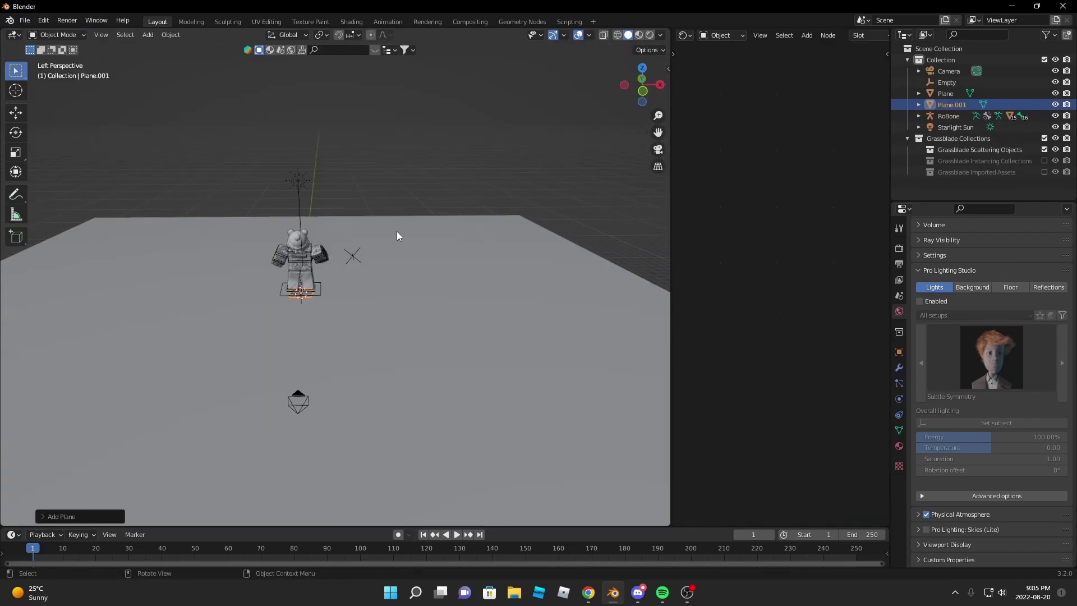
{"action": "left_click", "coordinate": [442, 313]}
{"action": "key", "text": "KP_0"}
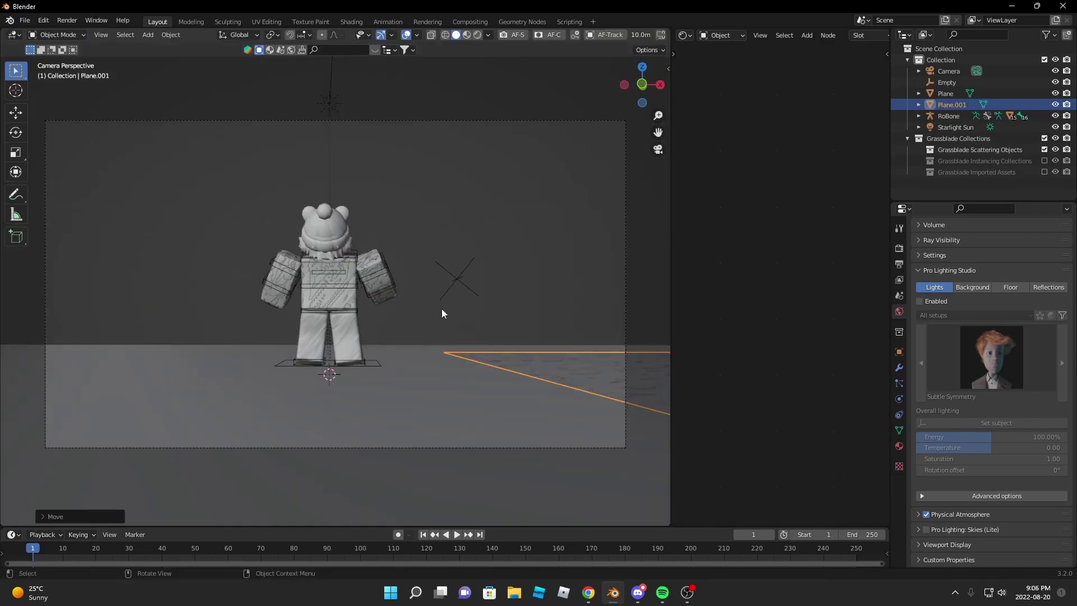
{"action": "left_click", "coordinate": [620, 132]}
{"action": "key", "text": "grave"}
{"action": "left_click", "coordinate": [337, 289]}
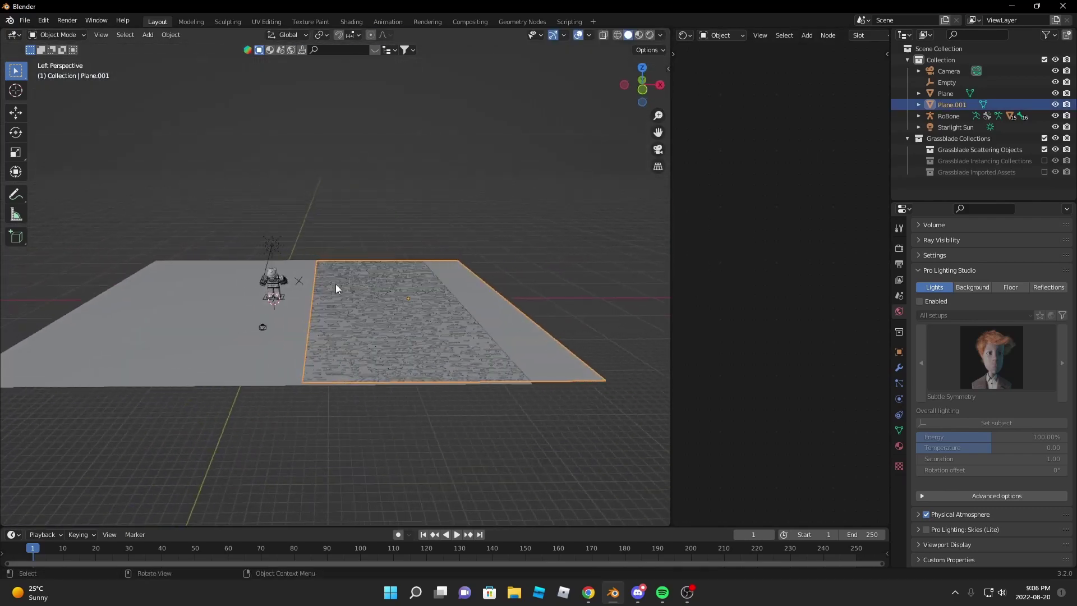
{"action": "left_click", "coordinate": [62, 284]}
{"action": "scroll", "coordinate": [336, 281], "scroll_direction": "up", "scroll_amount": 3}
- Load the Grassblade Wild Grass preset Wild Plain 02 with Plane.002 as emitter
{"action": "key", "text": "n"}
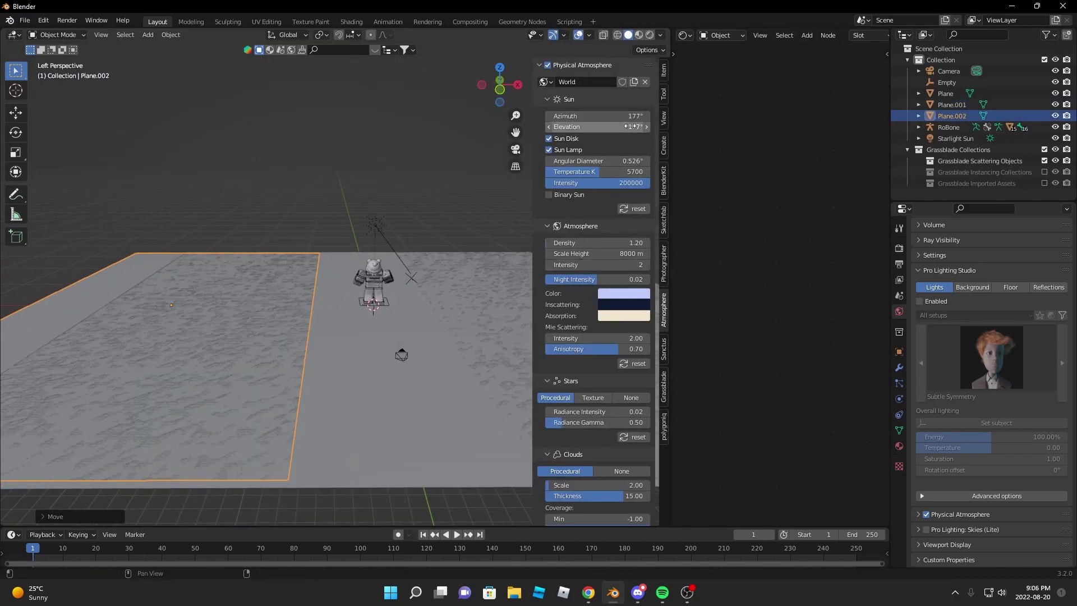
{"action": "left_click", "coordinate": [663, 387]}
{"action": "left_click", "coordinate": [587, 127]}
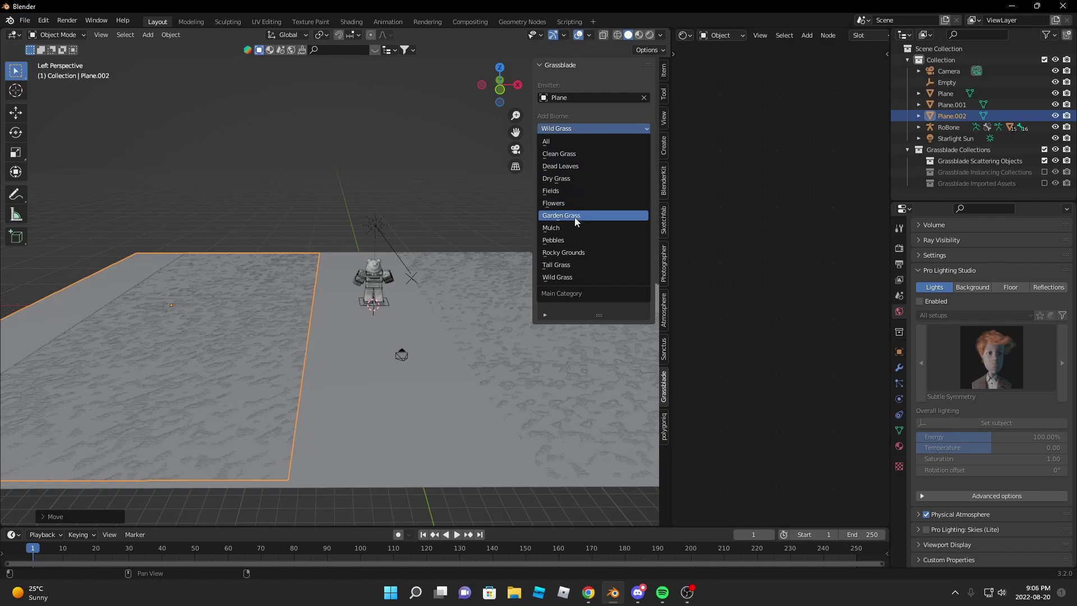
{"action": "left_click", "coordinate": [561, 278]}
{"action": "left_click", "coordinate": [589, 171]}
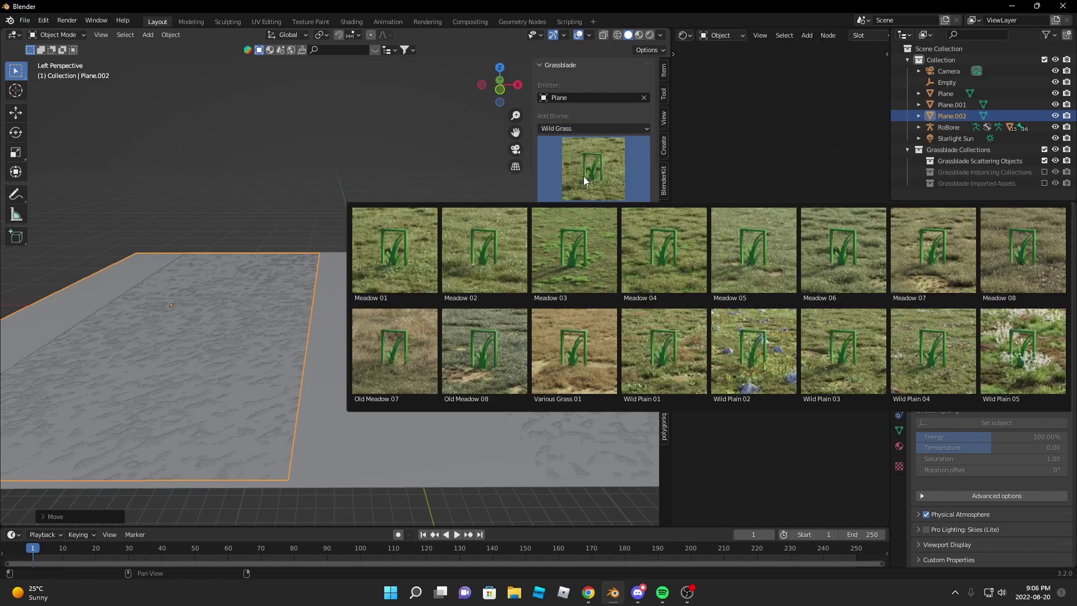
{"action": "left_click", "coordinate": [941, 348]}
{"action": "left_click", "coordinate": [586, 214]}
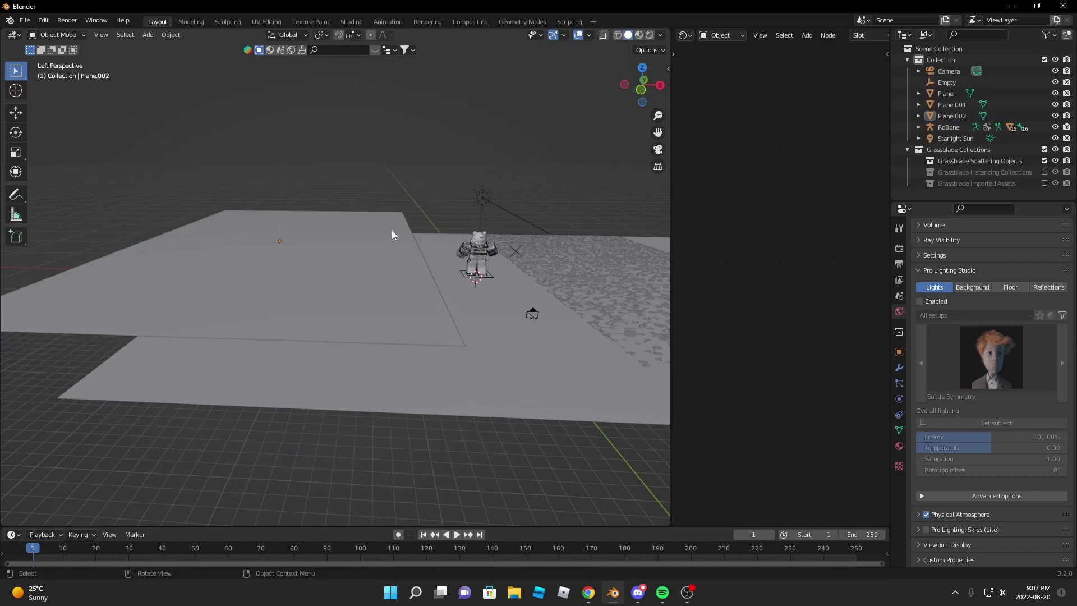
{"action": "left_click", "coordinate": [644, 98]}
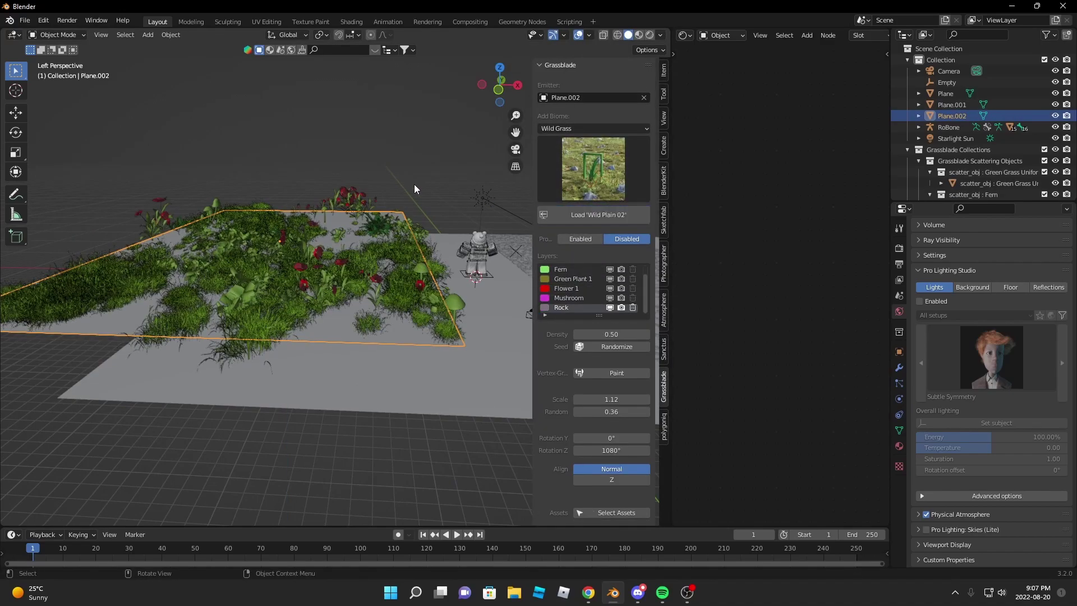
- Move Plane.002 down along the Z axis
{"action": "key", "text": "g"}
{"action": "key", "text": "z"}
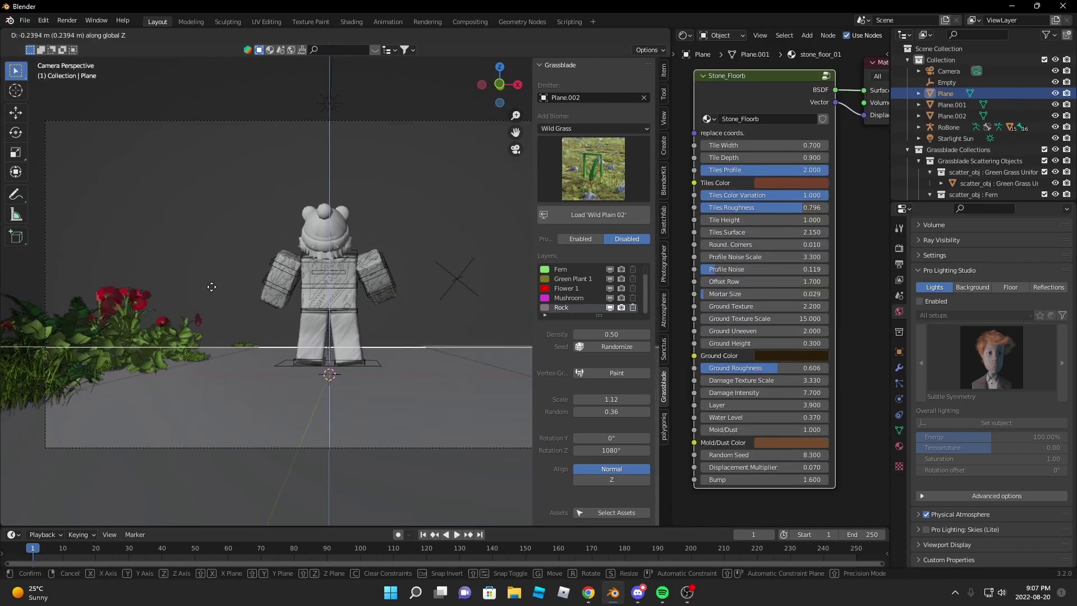
{"action": "key", "text": "ctrl+KP_3"}
- Load the Wild Plain 02 vegetation onto Plane.001 as the Grassblade emitter
{"action": "left_click", "coordinate": [354, 293]}
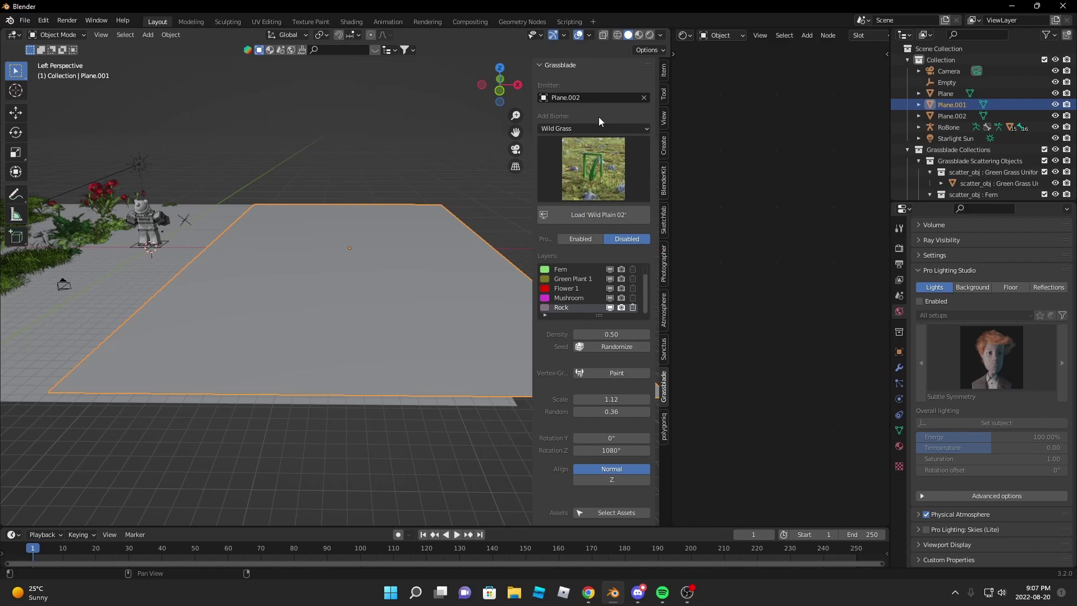
{"action": "scroll", "coordinate": [598, 129], "scroll_direction": "down", "scroll_amount": 1}
{"action": "scroll", "coordinate": [621, 217], "scroll_direction": "up", "scroll_amount": 1}
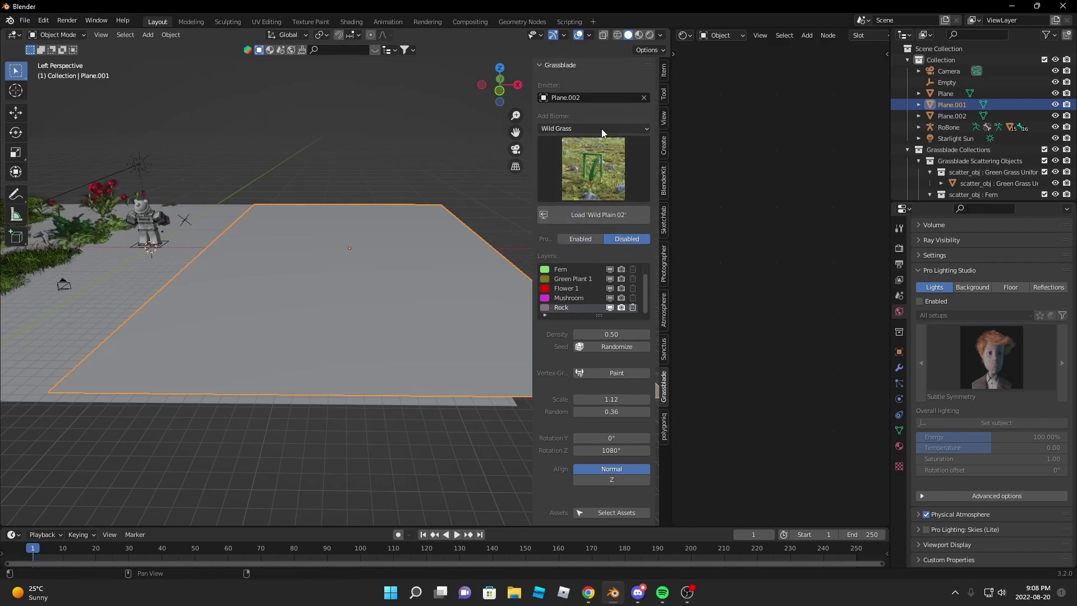
{"action": "left_click", "coordinate": [644, 98]}
{"action": "left_click", "coordinate": [583, 217]}
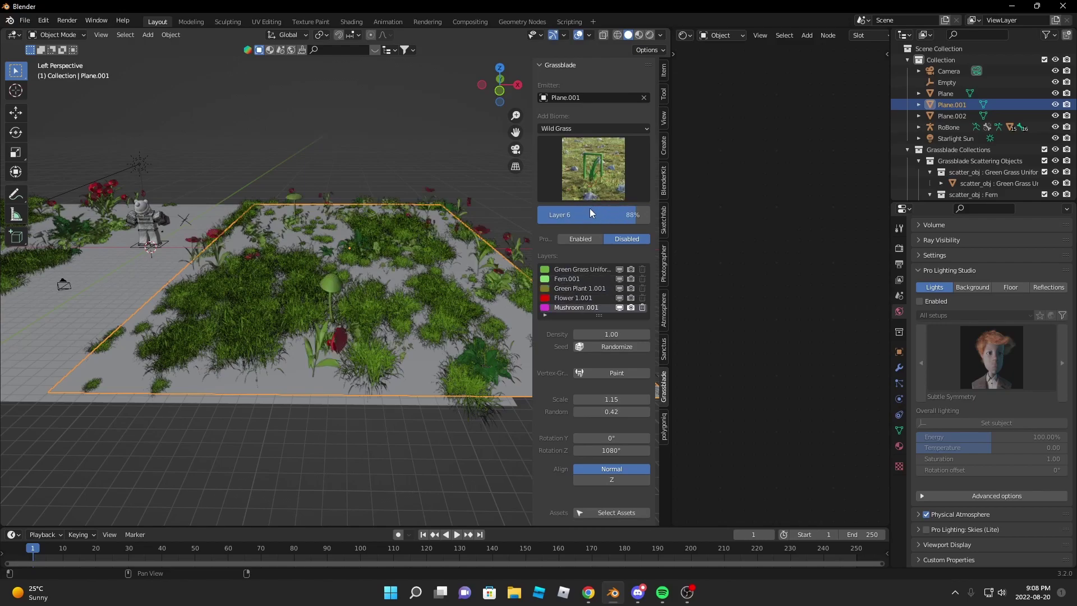
{"action": "key", "text": "grave"}
- Save the project to the Desktop as untitled.blend
{"action": "left_click", "coordinate": [376, 197]}
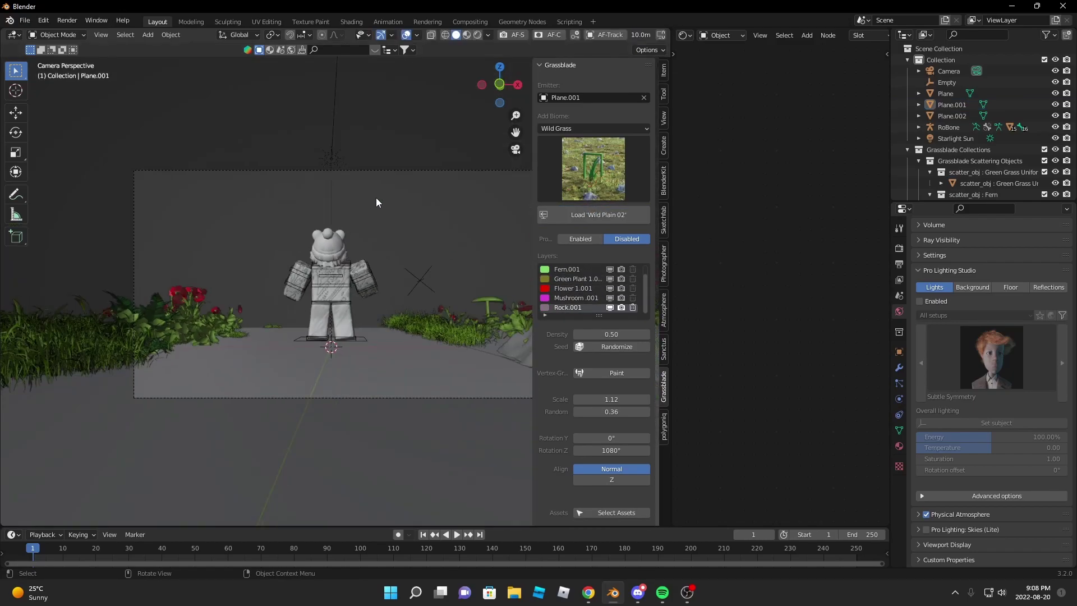
{"action": "key", "text": "n"}
{"action": "left_click", "coordinate": [24, 21]}
{"action": "left_click", "coordinate": [35, 107]}
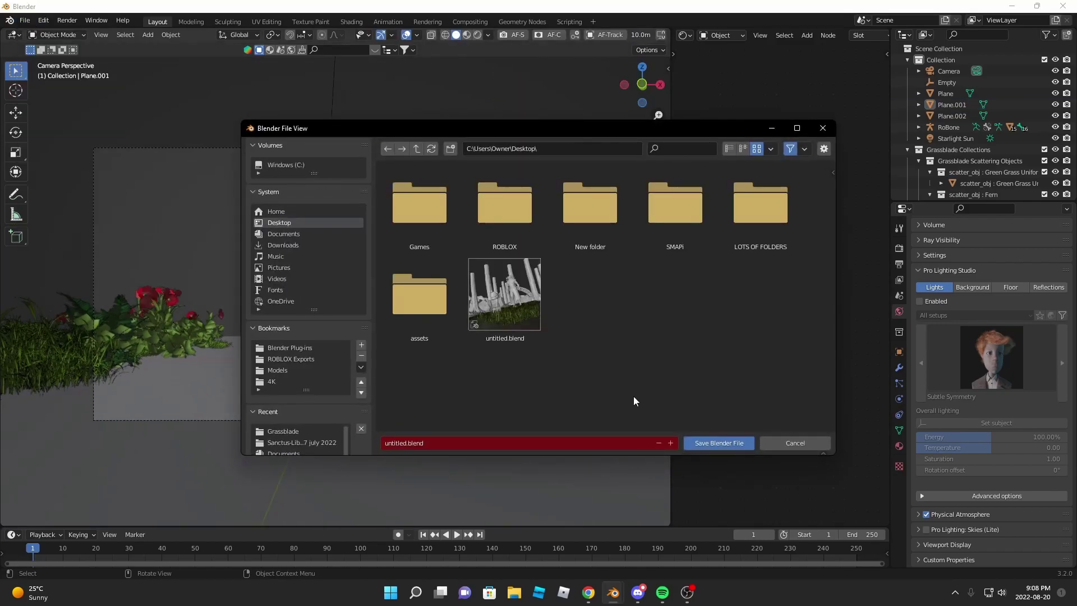
{"action": "key", "text": "Return"}
- Preview the sunset flower scene in rendered shading through the camera
{"action": "key", "text": "8"}
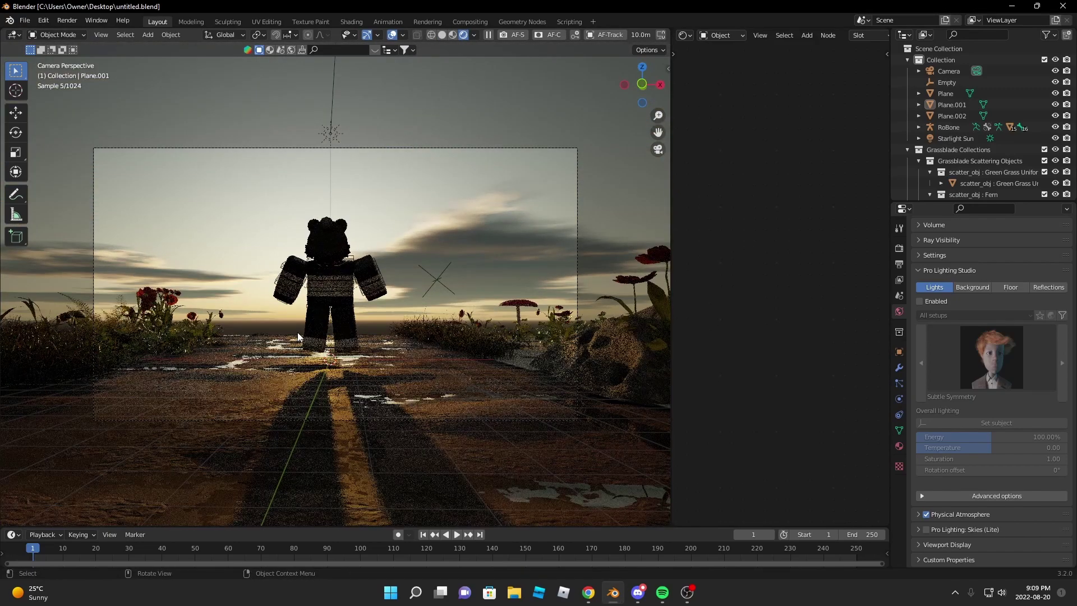
{"action": "left_click", "coordinate": [297, 332]}
{"action": "key", "text": "g"}
{"action": "key", "text": "Escape"}
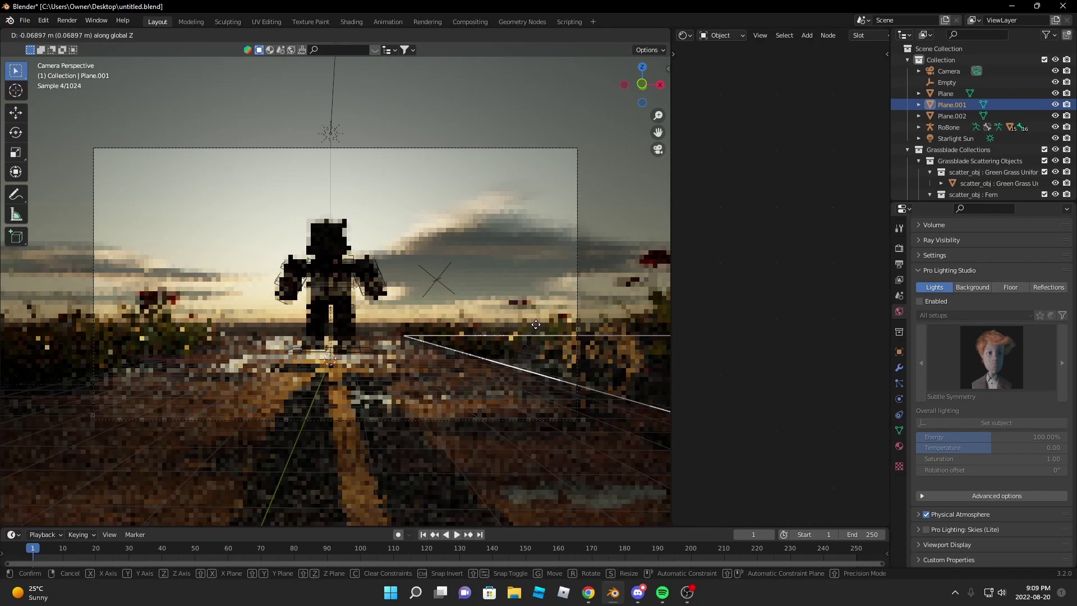
{"action": "left_click", "coordinate": [488, 233]}
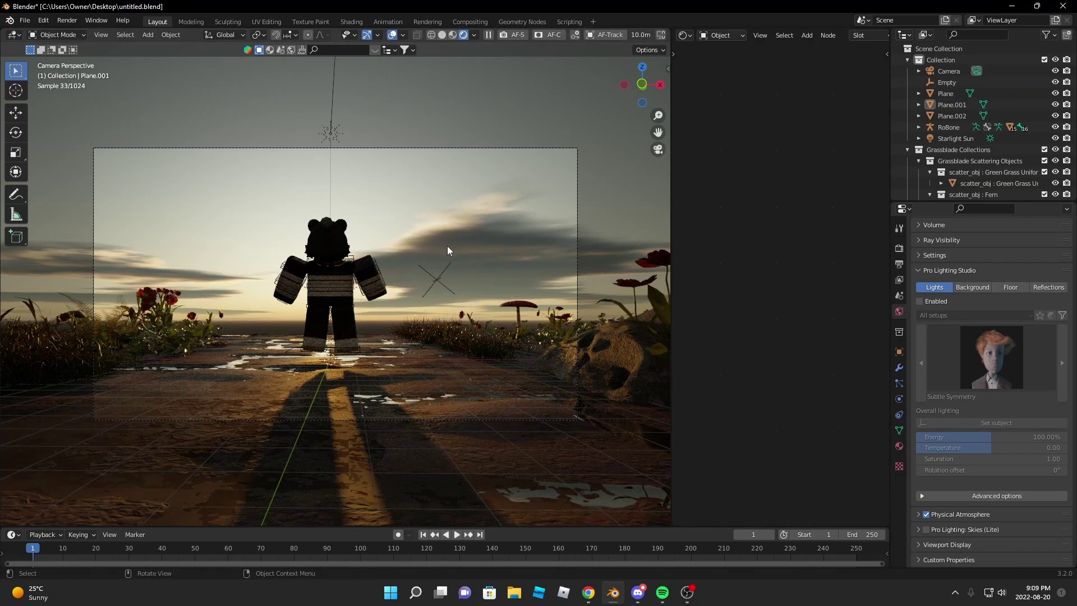
{"action": "key", "text": "n"}
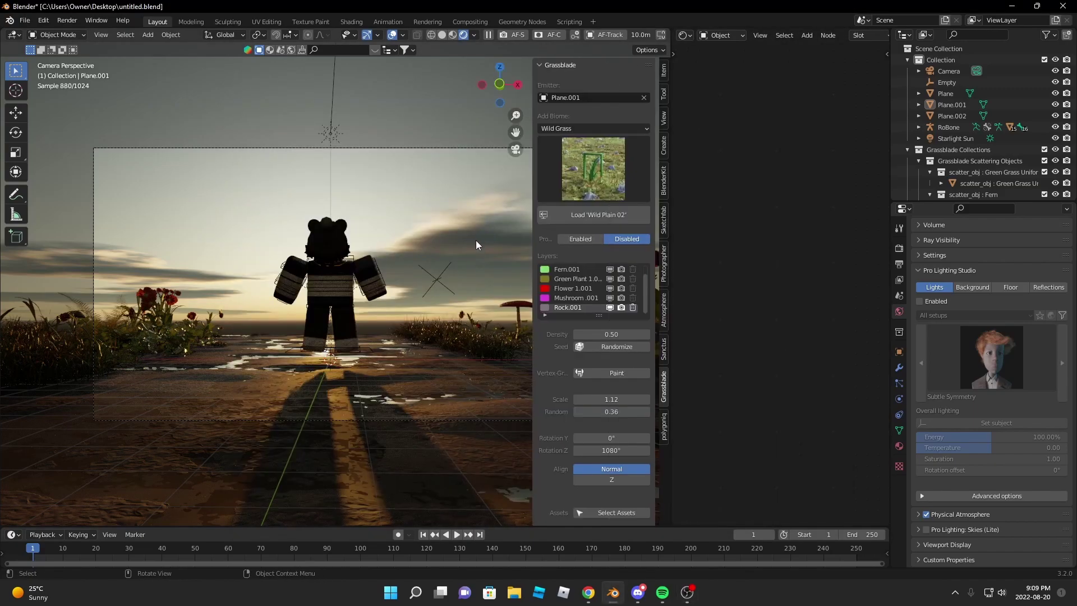
{"action": "key", "text": "n"}
{"action": "key", "text": "KP_0"}
- Add the Animated_leaves03 gobo light from the Gobos Light Textures library near the character
{"action": "key", "text": "z"}
{"action": "left_click", "coordinate": [587, 194]}
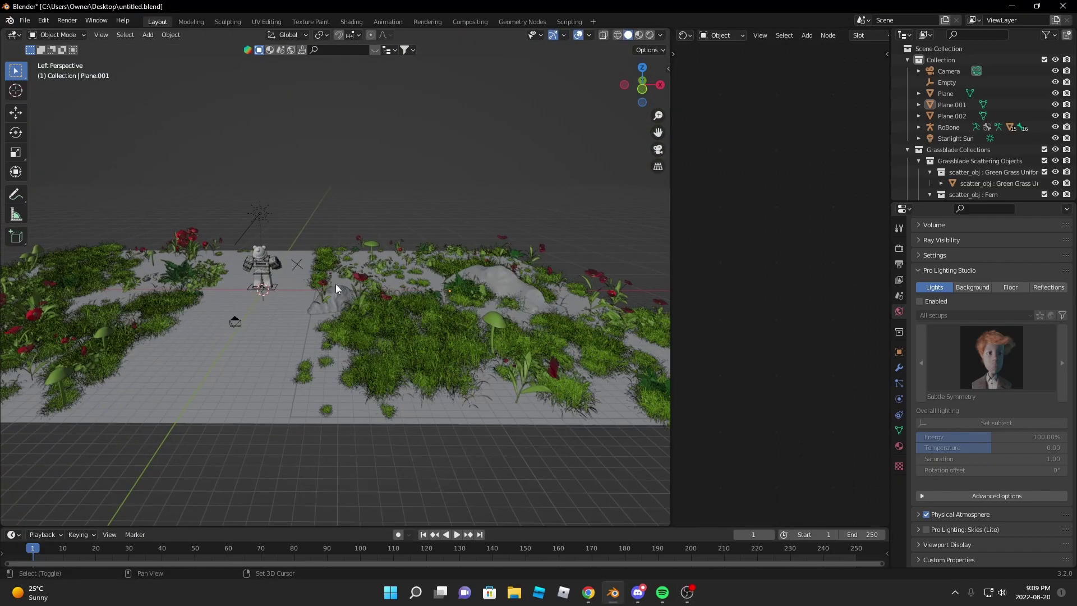
{"action": "left_click", "coordinate": [684, 35]}
{"action": "left_click", "coordinate": [646, 103]}
{"action": "left_click", "coordinate": [732, 52]}
{"action": "left_click", "coordinate": [710, 104]}
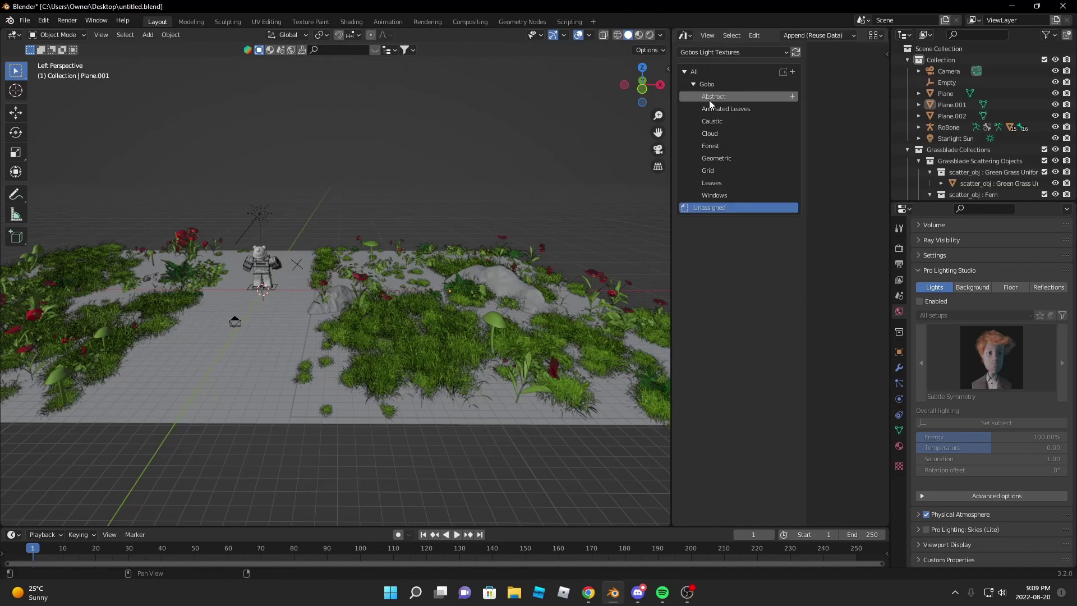
{"action": "left_click_drag", "start_coordinate": [343, 285], "coordinate": [336, 284]}
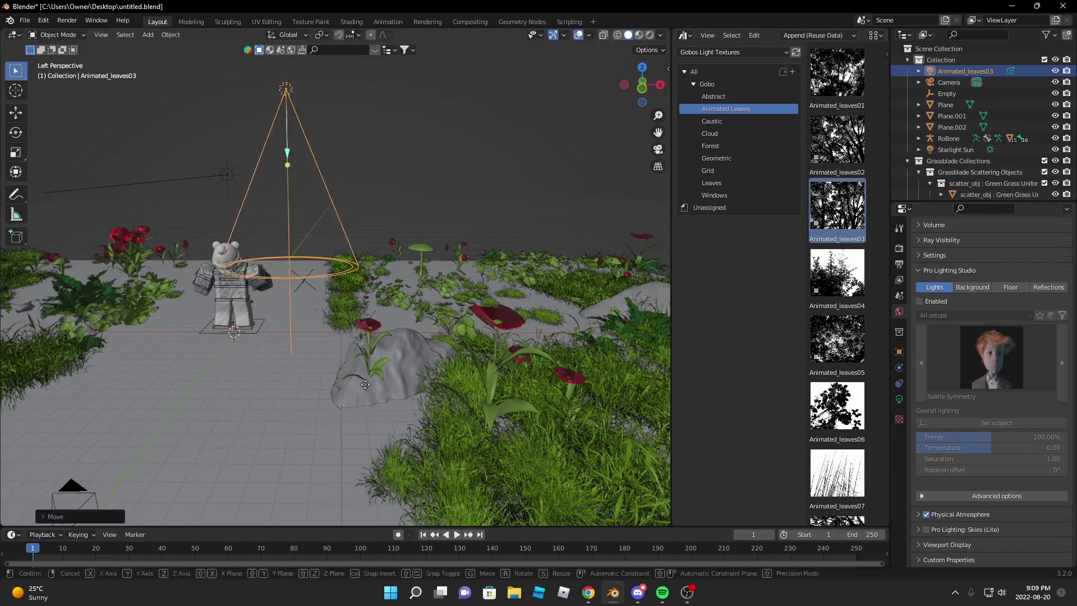
{"action": "left_click", "coordinate": [199, 249]}
- Preview in Rendered shading and make the spot light orange
{"action": "middle_click_drag", "start_coordinate": [199, 250], "coordinate": [649, 35]}
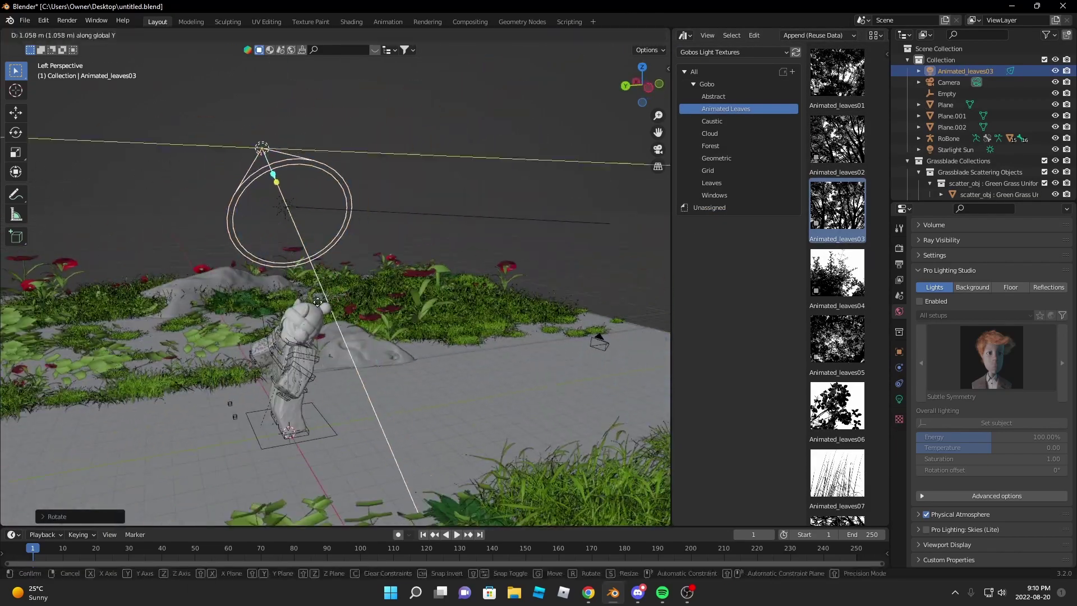
{"action": "left_click", "coordinate": [649, 35]}
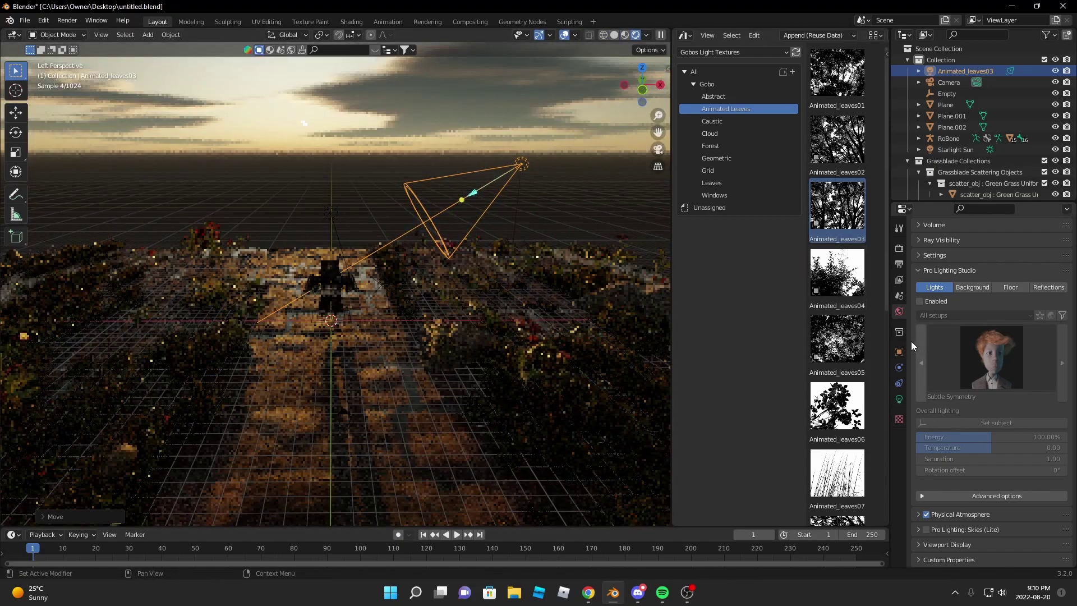
{"action": "left_click", "coordinate": [899, 399]}
{"action": "left_click", "coordinate": [1009, 311]}
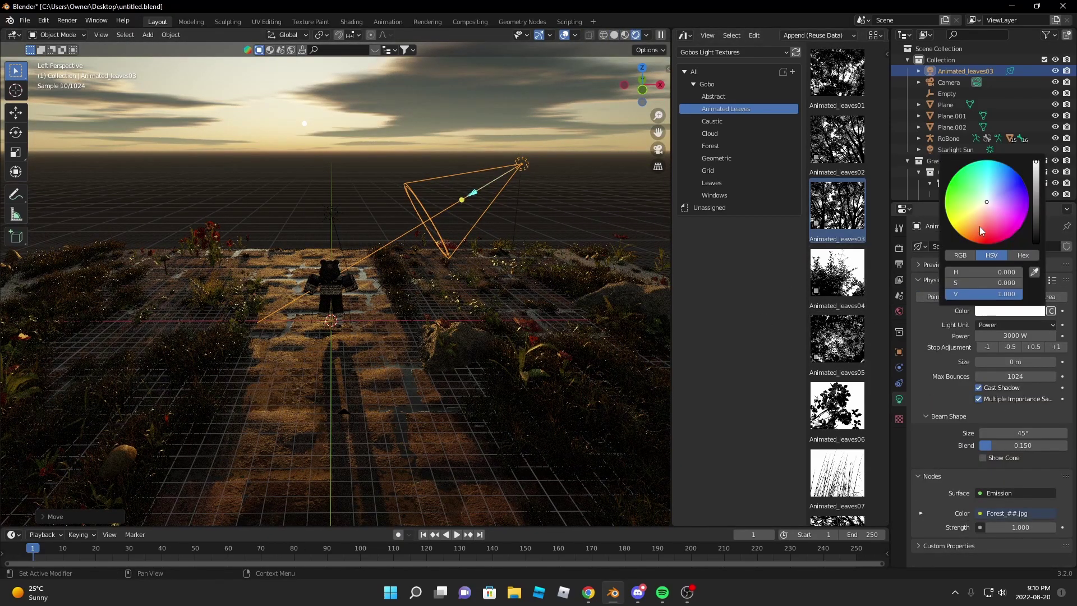
{"action": "left_click", "coordinate": [1005, 193]}
- Raise the gobo emission strength to 44.7, checking through the camera view
{"action": "key", "text": "KP_0"}
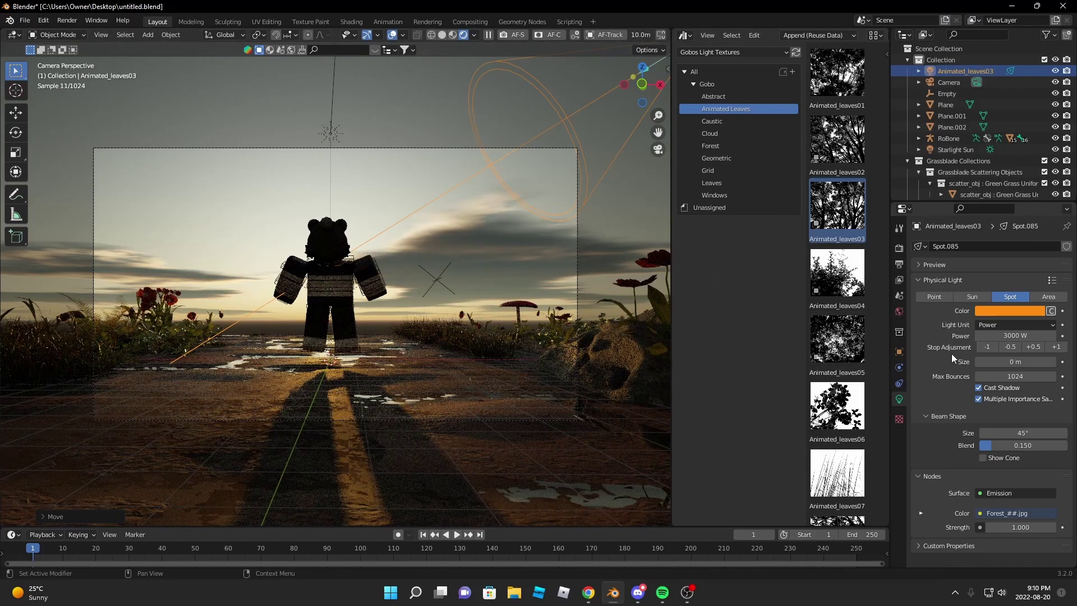
{"action": "left_click_drag", "start_coordinate": [1020, 527], "coordinate": [1055, 527]}
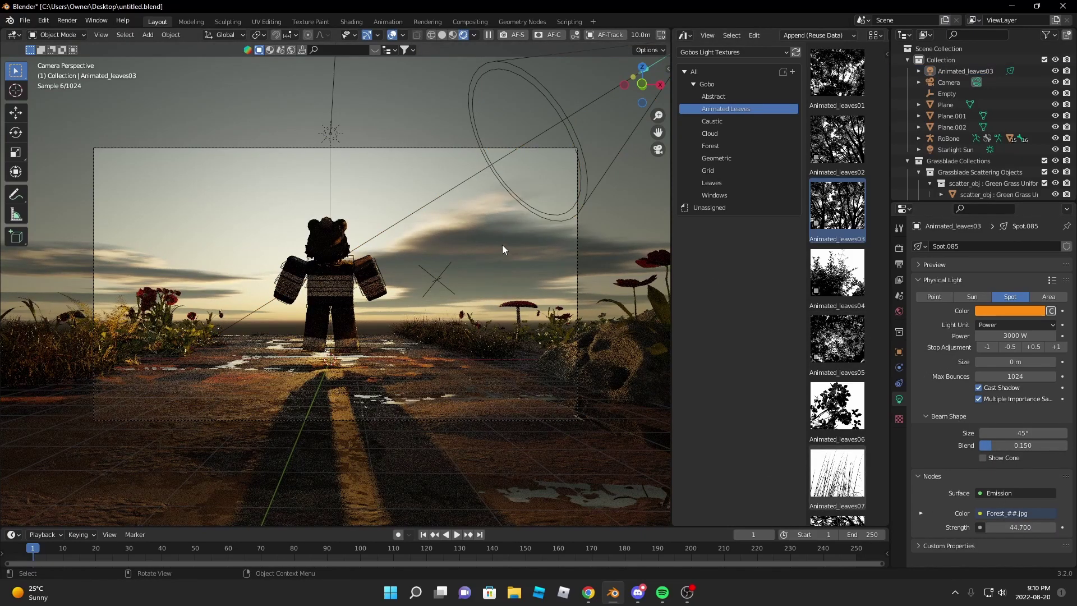
{"action": "scroll", "coordinate": [497, 228], "scroll_direction": "up", "scroll_amount": 5}
{"action": "scroll", "coordinate": [497, 228], "scroll_direction": "down", "scroll_amount": 5}
- Fly the view freely around the scene, away from the grass field
{"action": "key", "text": "ctrl+KP_3"}
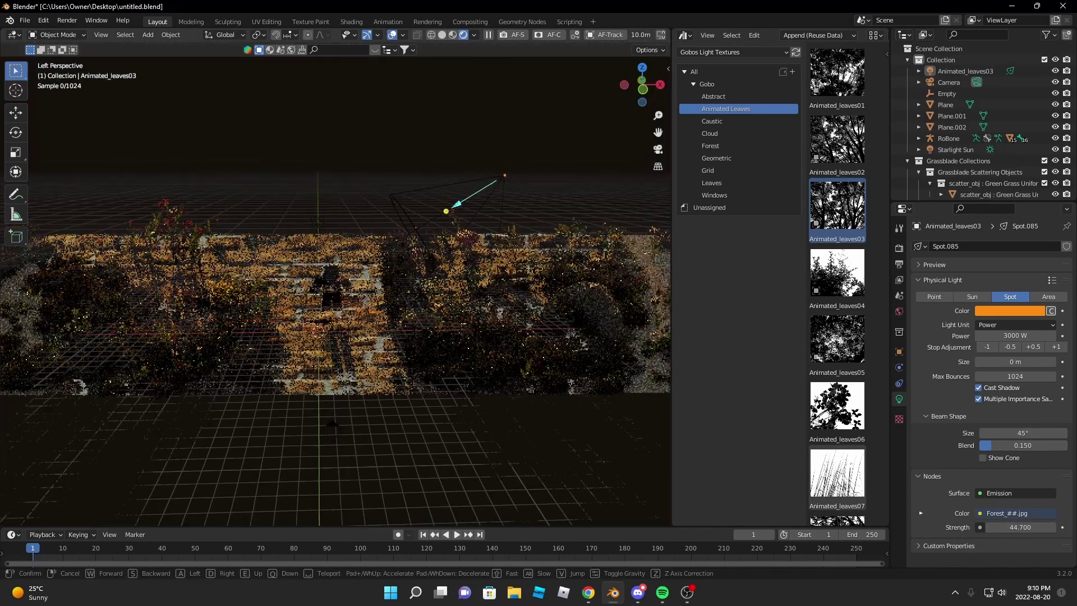
{"action": "key", "text": "KP_0"}
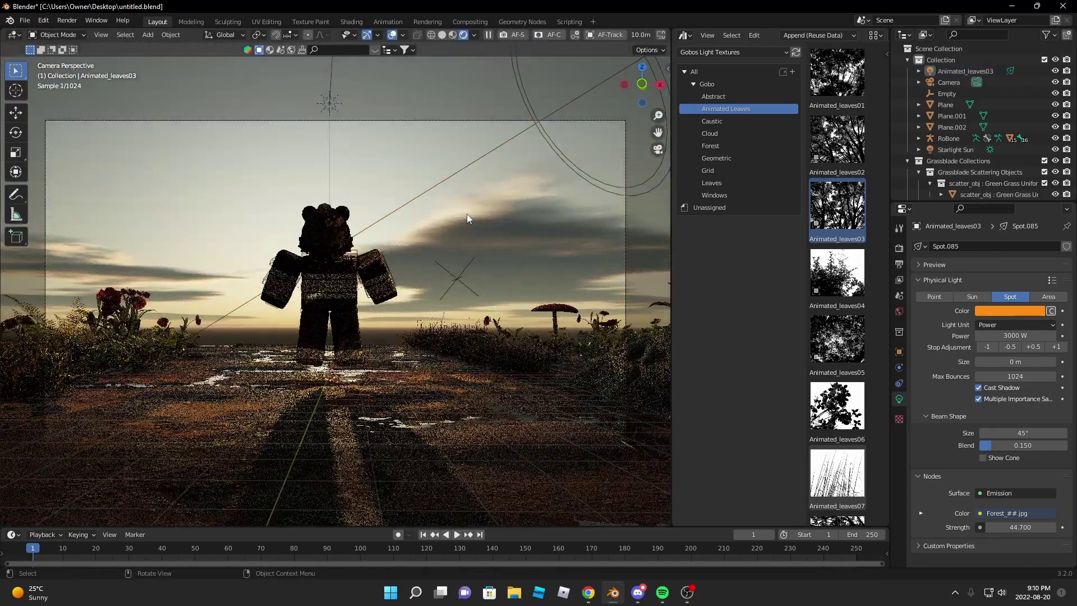
{"action": "key", "text": "ctrl+KP_3"}
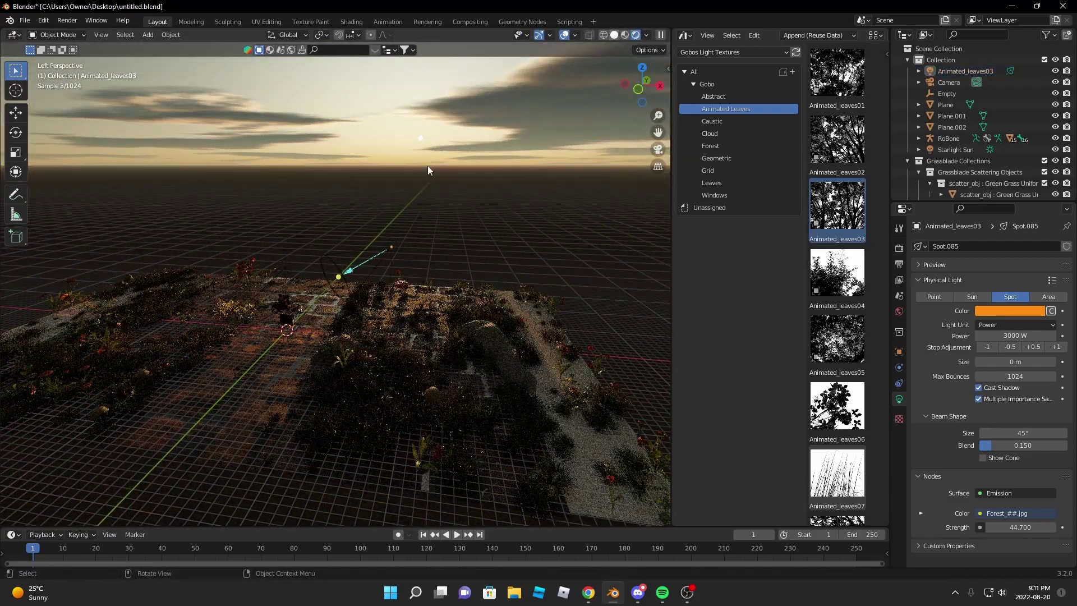
{"action": "key", "text": "shift+grave"}
- Move the new plane along Y, then raise it vertically beside the grass field
{"action": "key", "text": "g"}
{"action": "key", "text": "y"}
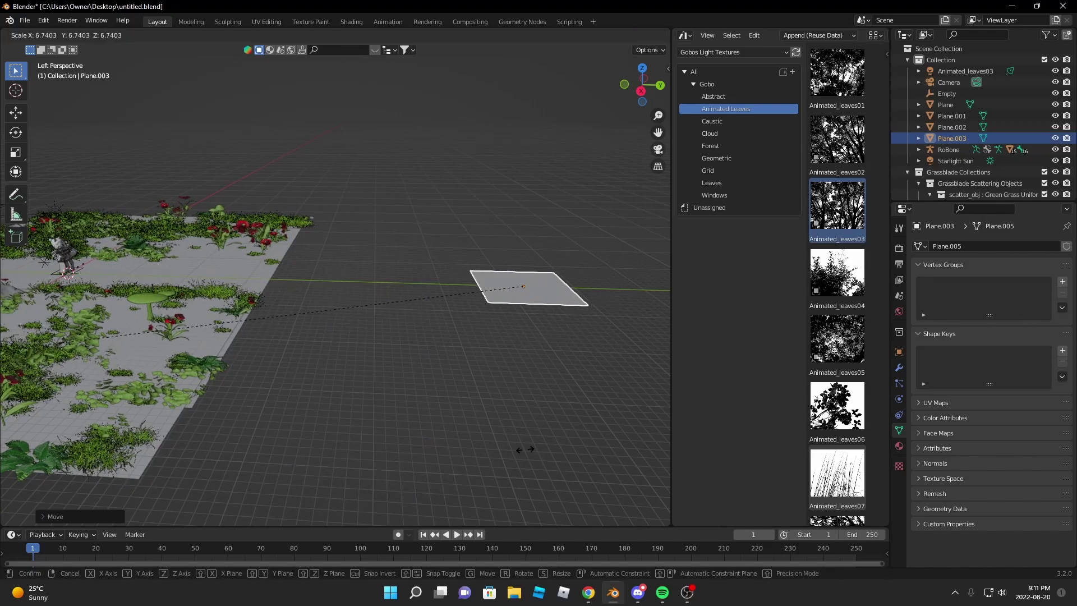
{"action": "left_click", "coordinate": [524, 449]}
{"action": "key", "text": "g"}
{"action": "key", "text": "z"}
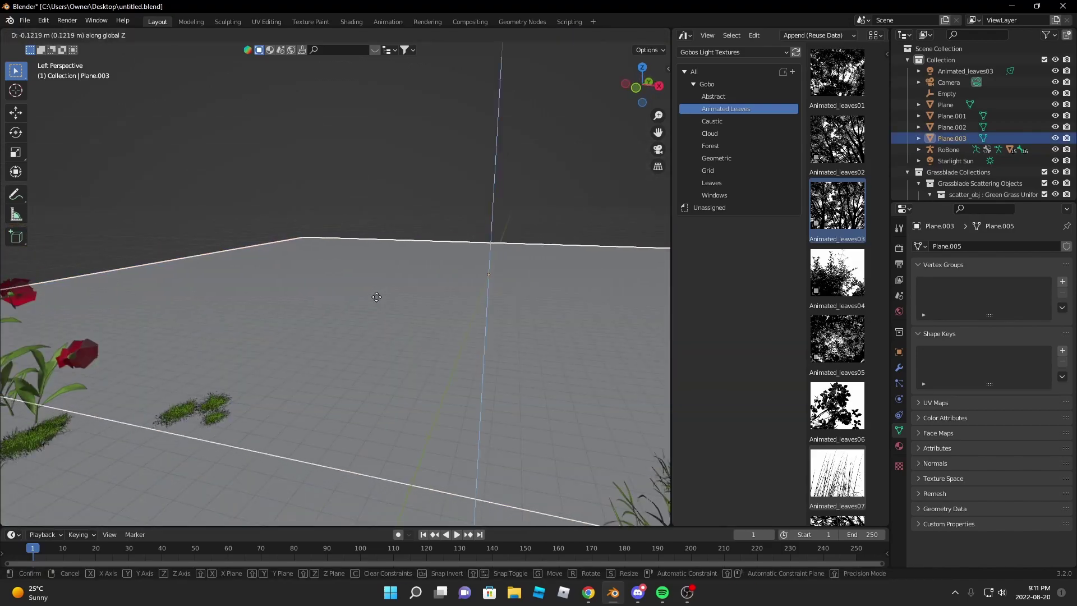
{"action": "left_click", "coordinate": [376, 297]}
- Set Plane.003 as the Grassblade emitter and load the Wild Field 03 biome
{"action": "key", "text": "n"}
{"action": "left_click", "coordinate": [644, 97]}
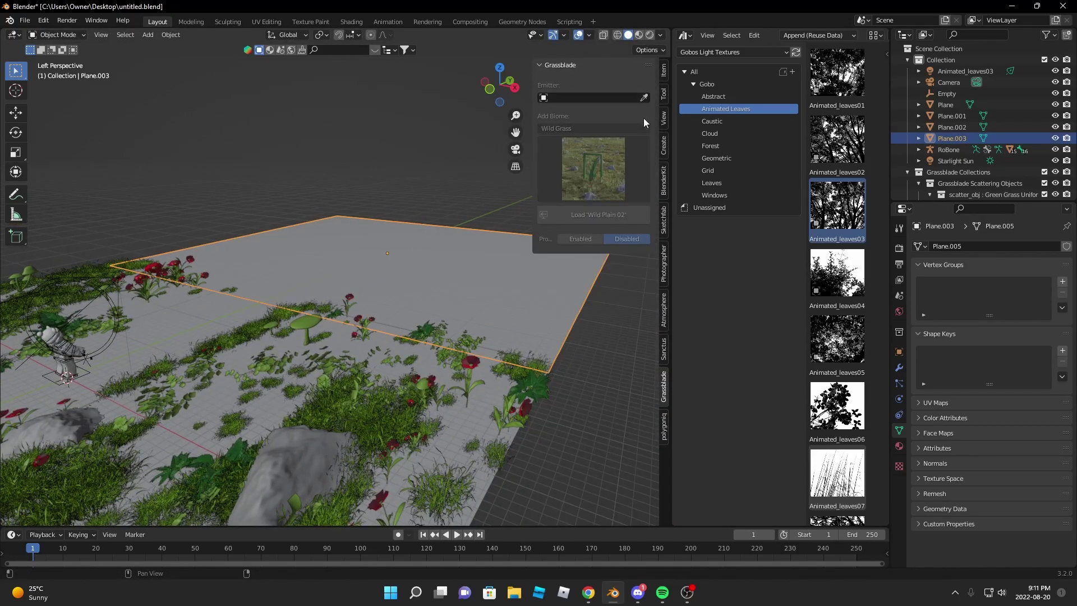
{"action": "left_click", "coordinate": [583, 183]}
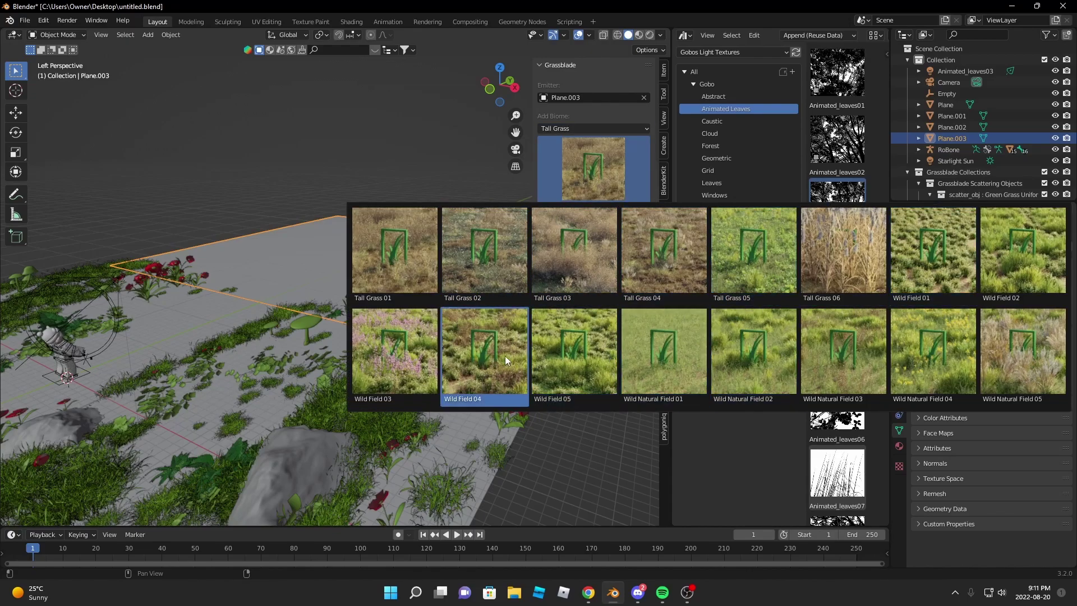
{"action": "left_click", "coordinate": [395, 351]}
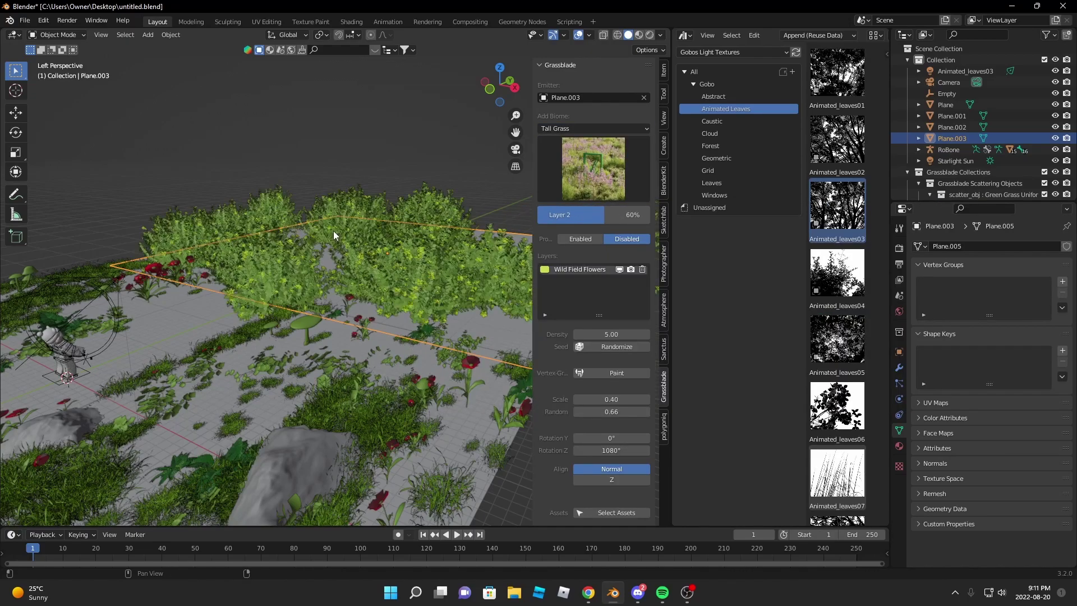
- Tune the Wild Field 03 scatter to density 44.06, checking from camera and above
{"action": "key", "text": "KP_0"}
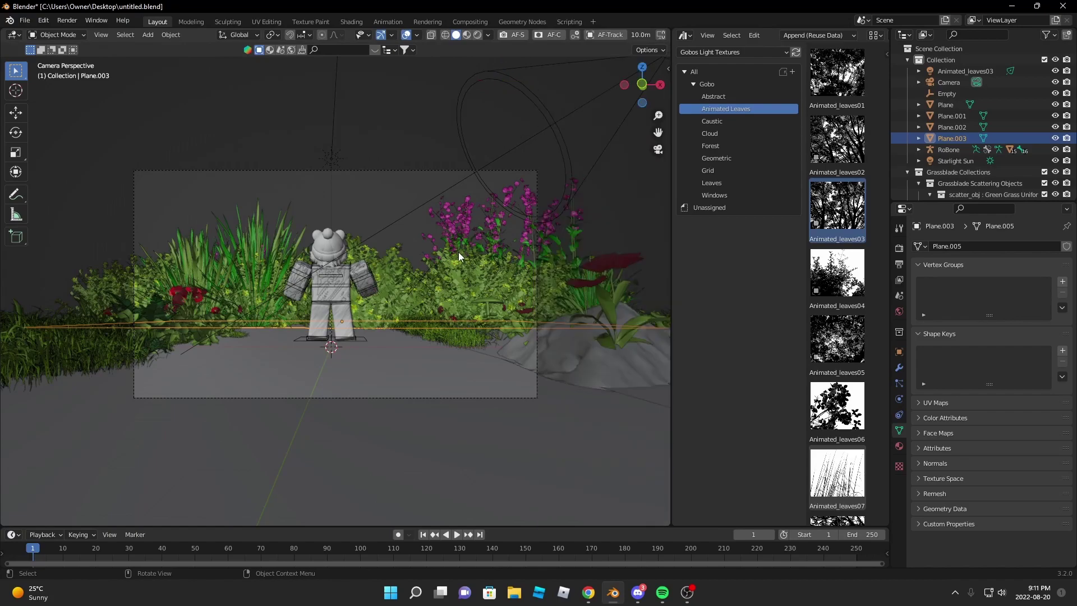
{"action": "scroll", "coordinate": [587, 286], "scroll_direction": "down", "scroll_amount": 2}
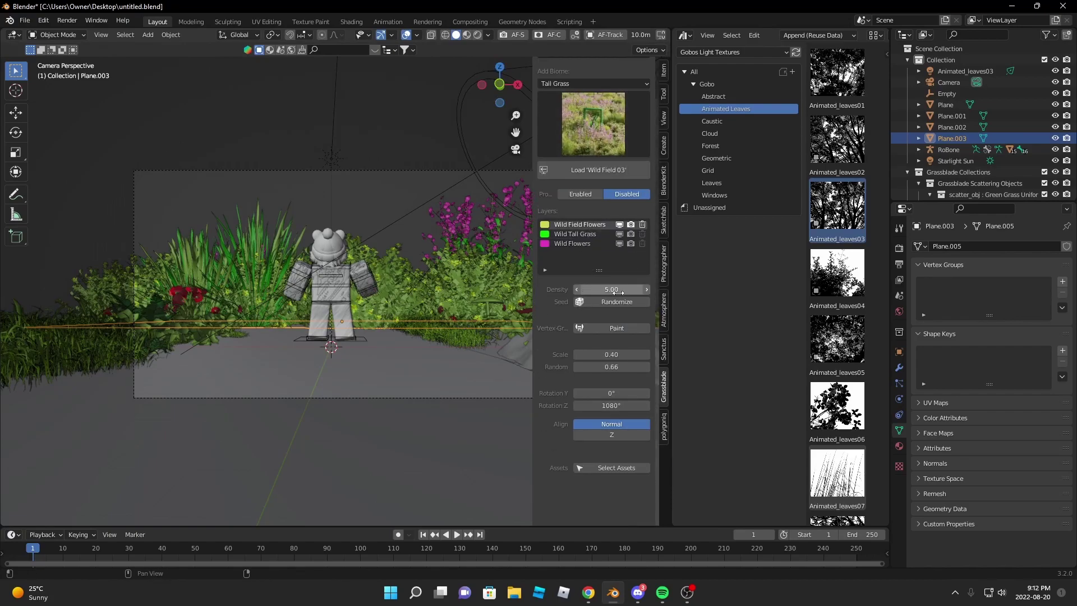
{"action": "scroll", "coordinate": [595, 303], "scroll_direction": "down", "scroll_amount": 1}
{"action": "left_click_drag", "start_coordinate": [612, 332], "coordinate": [589, 332]}
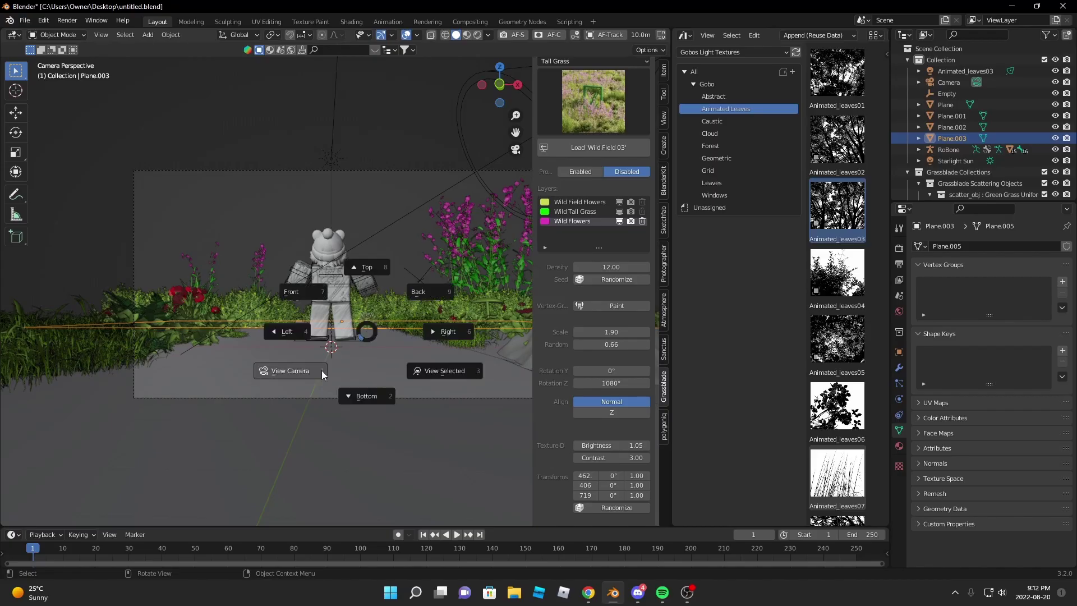
{"action": "left_click", "coordinate": [287, 332]}
{"action": "middle_click_drag", "start_coordinate": [286, 331], "coordinate": [471, 274]}
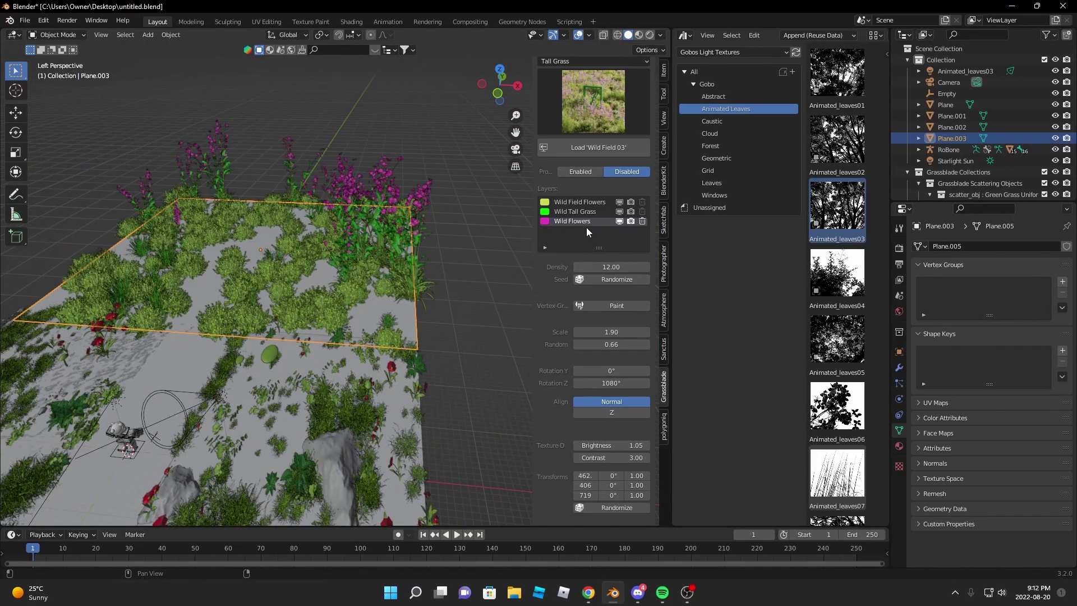
{"action": "scroll", "coordinate": [568, 318], "scroll_direction": "down", "scroll_amount": 1}
{"action": "mouse_move", "coordinate": [594, 310]}
{"action": "left_mouse_down"}
{"action": "mouse_move", "coordinate": [561, 309]}
{"action": "mouse_move", "coordinate": [604, 310]}
{"action": "left_mouse_up"}
{"action": "scroll", "coordinate": [521, 269], "scroll_direction": "up", "scroll_amount": 3}
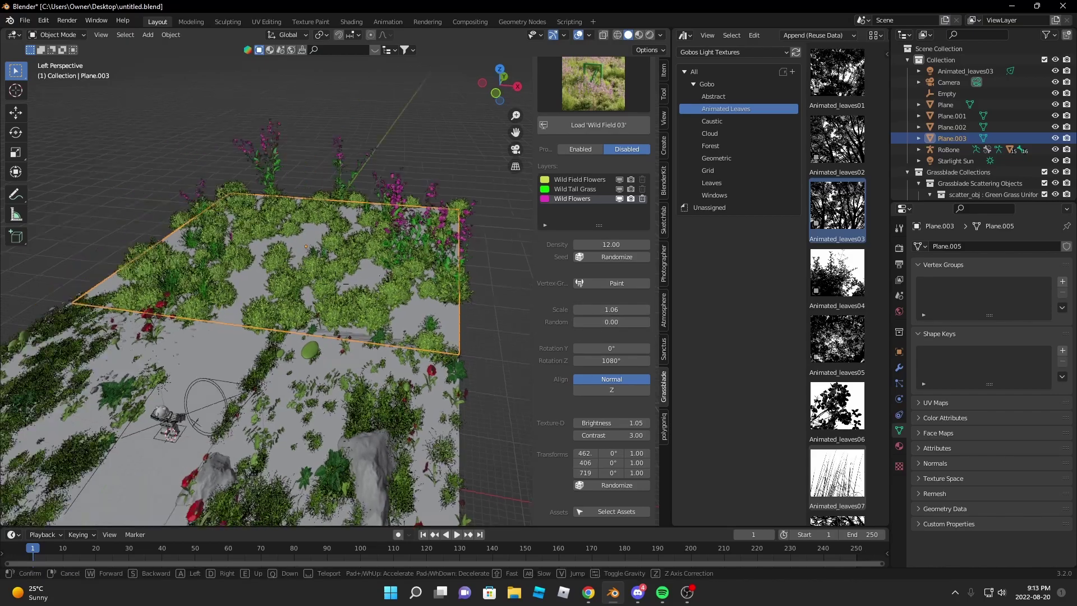
- Preview the camera view in Rendered shading with Plane.003 reselected
{"action": "key", "text": "KP_0"}
{"action": "left_click", "coordinate": [331, 156]}
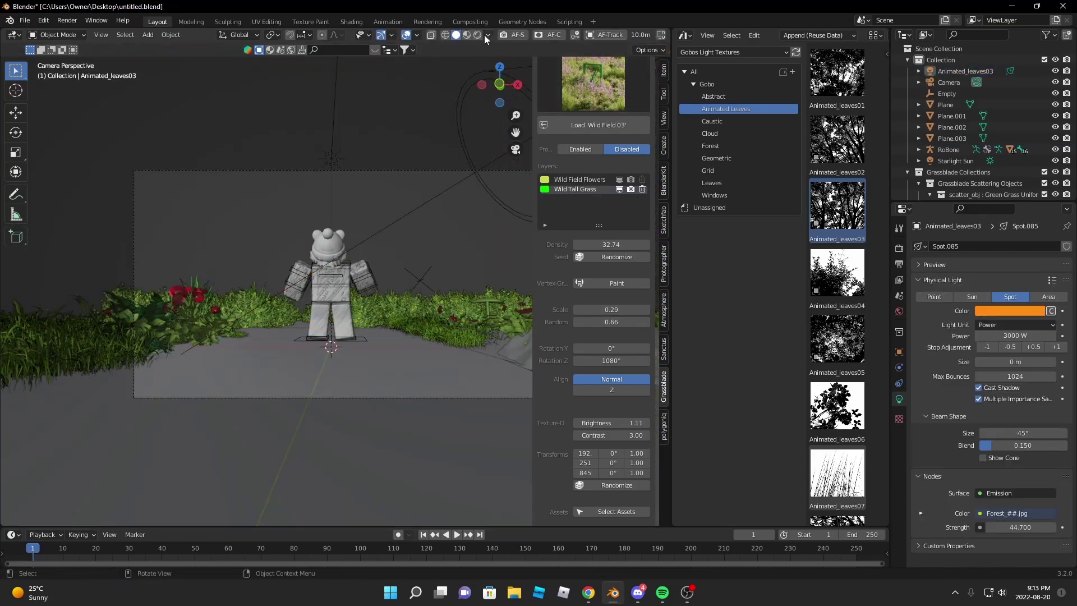
{"action": "left_click", "coordinate": [478, 35]}
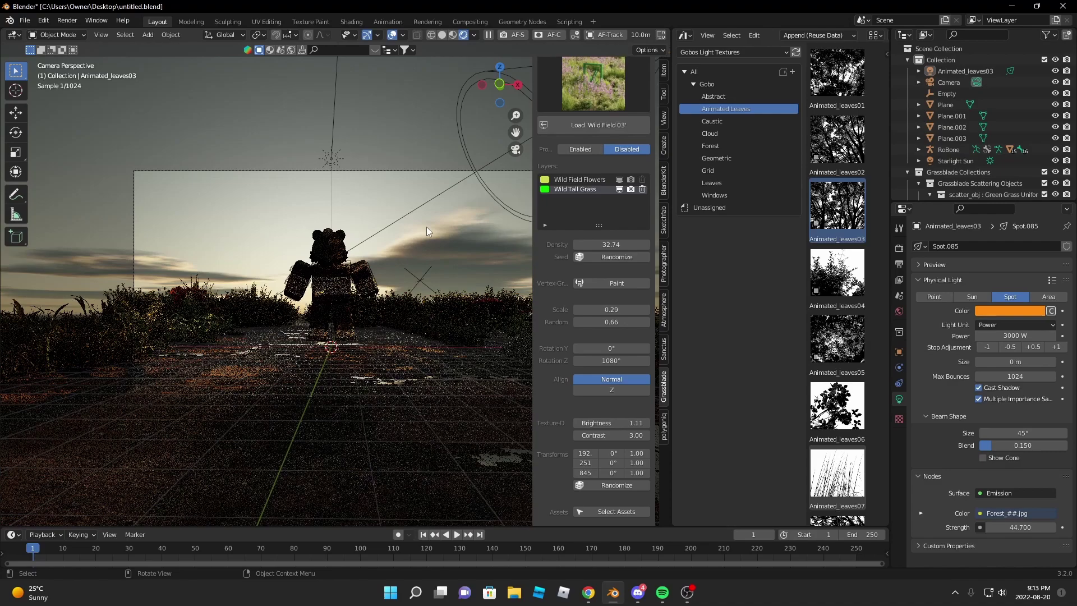
{"action": "key", "text": "n"}
{"action": "left_click", "coordinate": [281, 319]}
{"action": "key", "text": "n"}
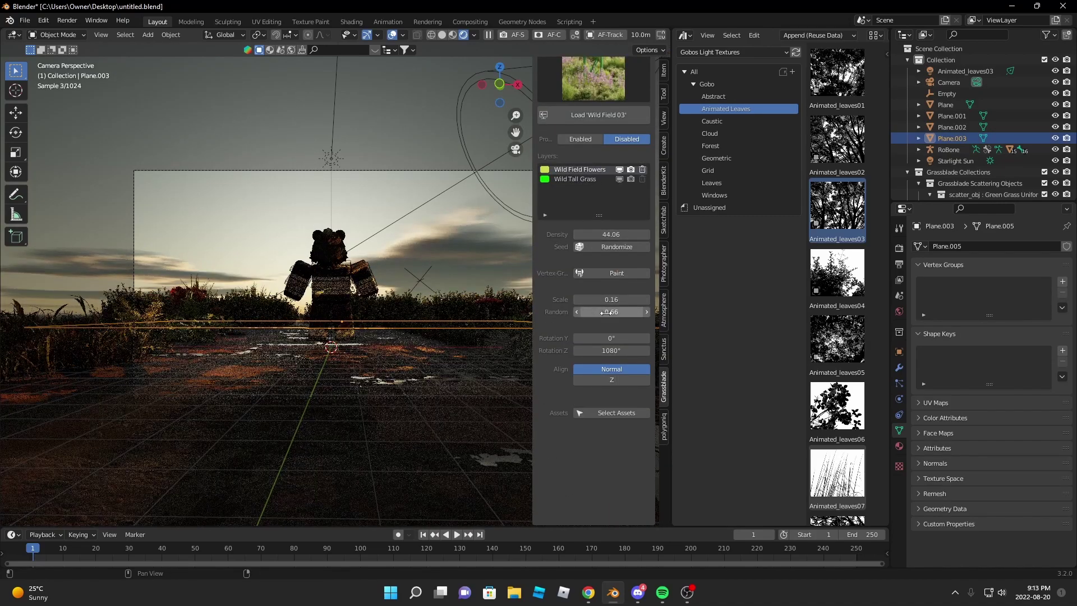
- Move the Animated_leaves03 spot light further along the field and widen its beam to 112°
{"action": "key", "text": "n"}
{"action": "mouse_move", "coordinate": [379, 205]}
{"action": "middle_mouse_down"}
{"action": "mouse_move", "coordinate": [322, 392]}
{"action": "mouse_move", "coordinate": [288, 318]}
{"action": "middle_mouse_up"}
{"action": "left_click", "coordinate": [264, 325]}
{"action": "key", "text": "g"}
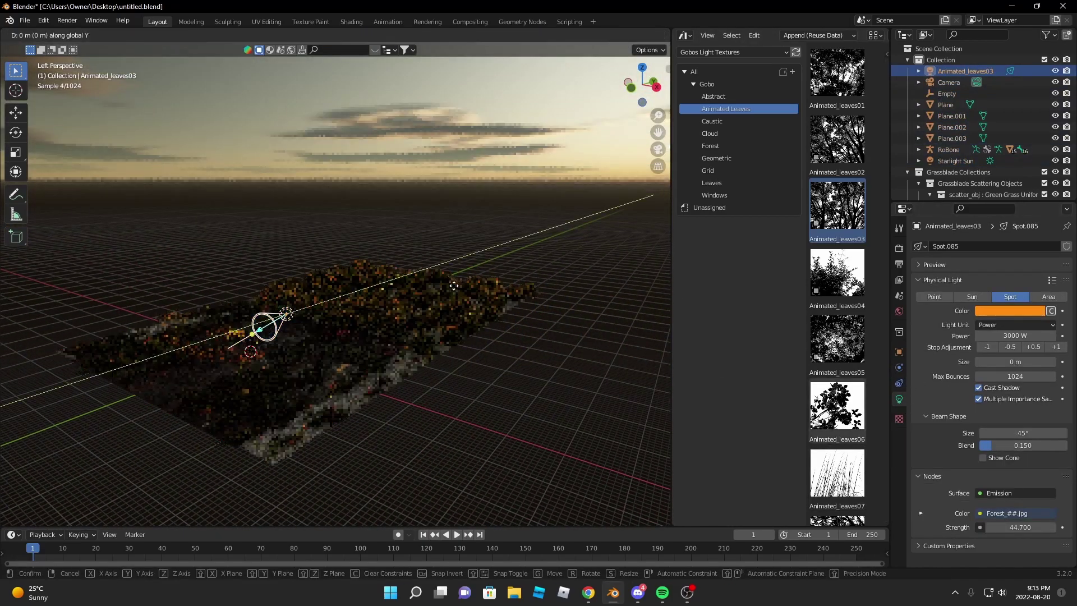
{"action": "left_click", "coordinate": [1002, 417]}
{"action": "left_click_drag", "start_coordinate": [1023, 432], "coordinate": [1055, 433]}
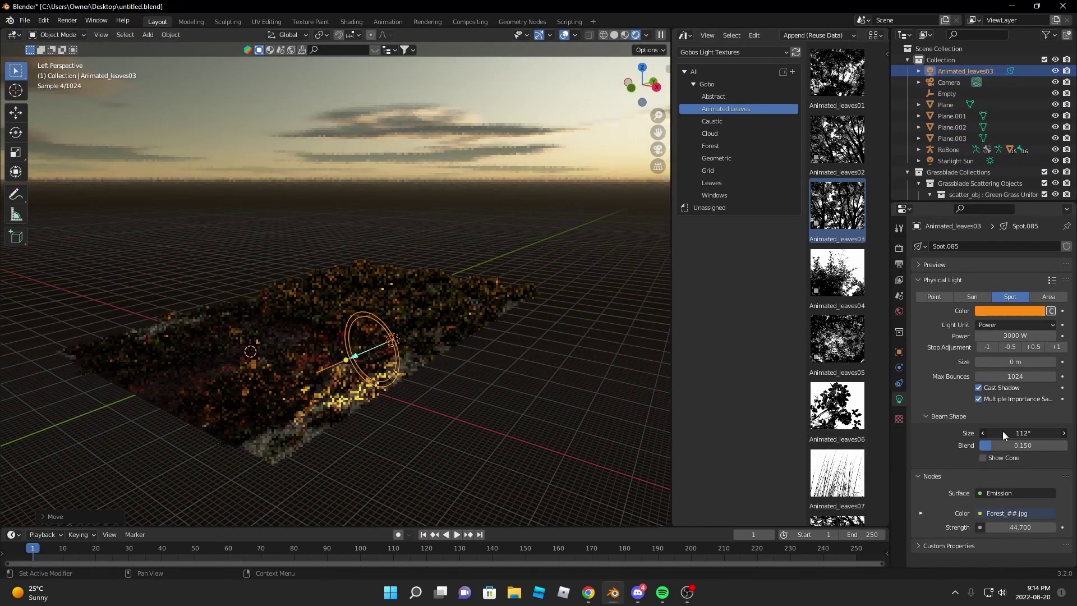
{"action": "key", "text": "KP_0"}
- Select Plane.003 and bring up its Grassblade settings, checking the field from side and camera
{"action": "scroll", "coordinate": [429, 202], "scroll_direction": "down", "scroll_amount": 2}
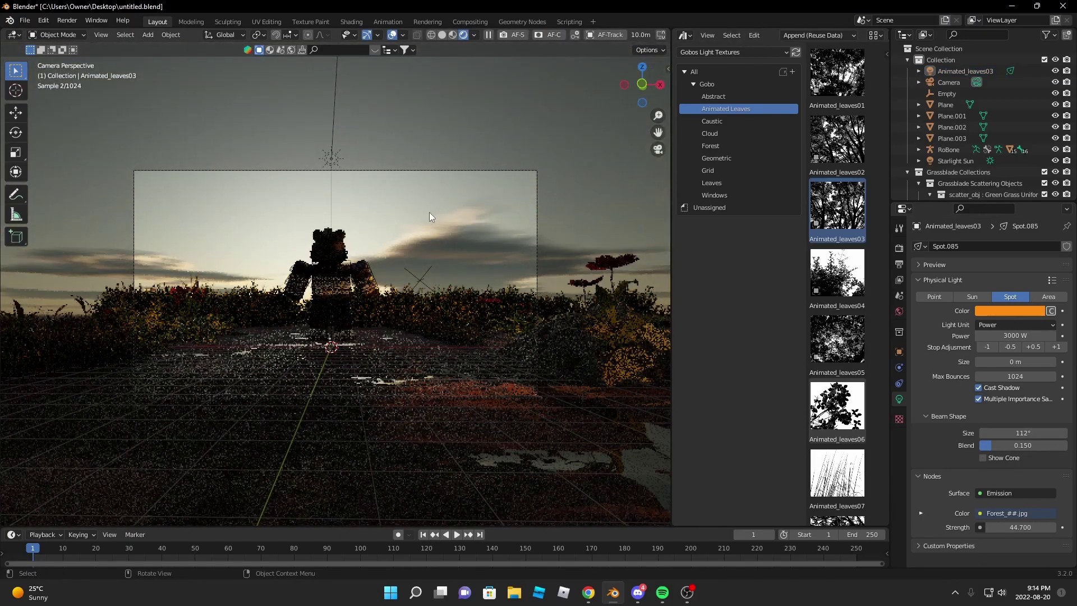
{"action": "left_click", "coordinate": [429, 208]}
{"action": "key", "text": "ctrl+KP_3"}
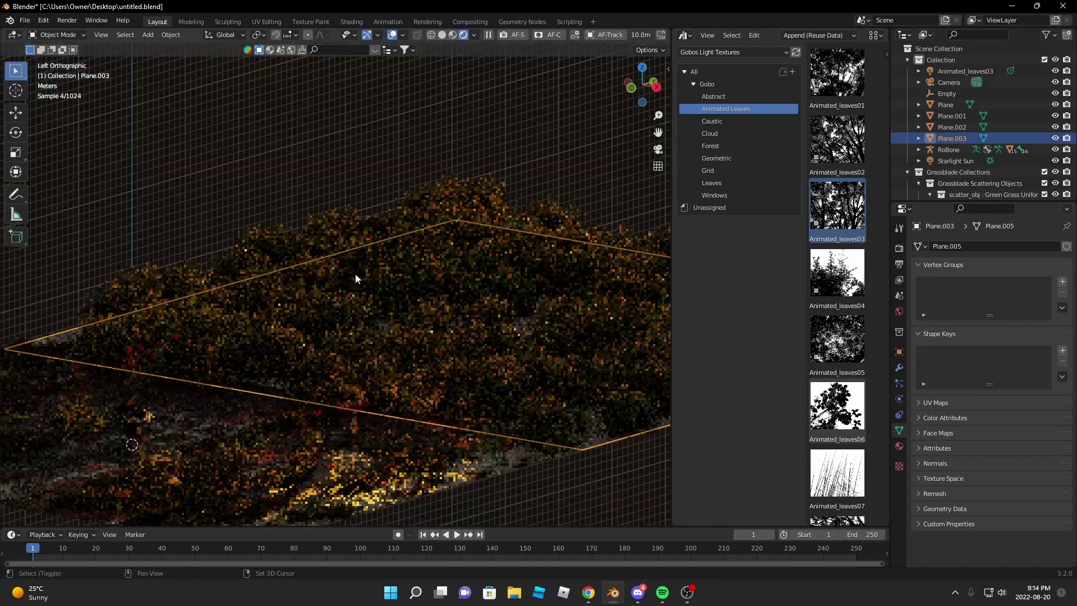
{"action": "middle_click_drag", "start_coordinate": [355, 278], "coordinate": [365, 235]}
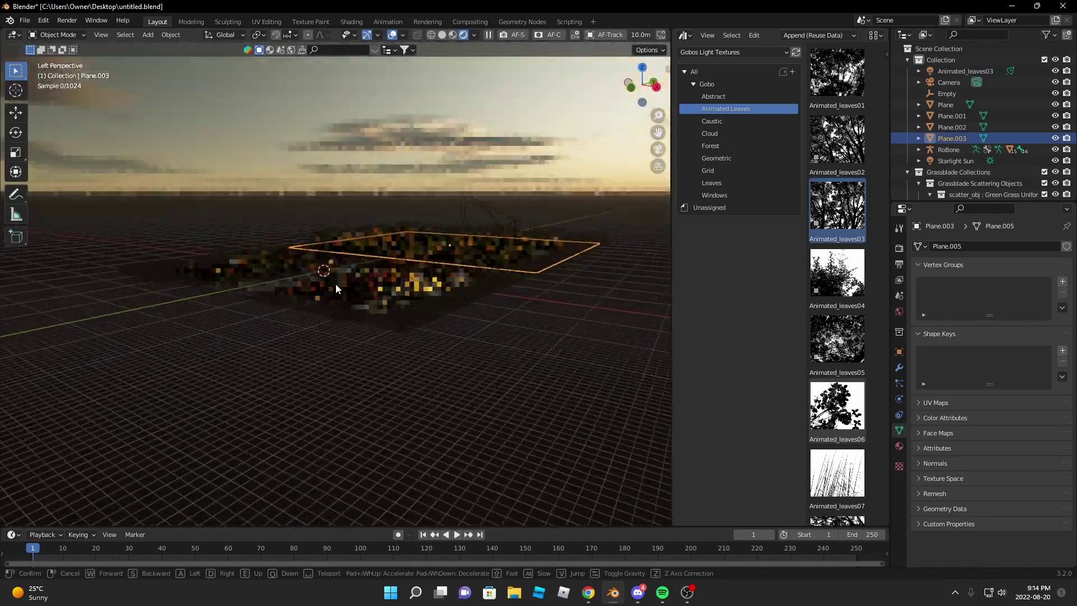
{"action": "key", "text": "n"}
{"action": "key", "text": "KP_0"}
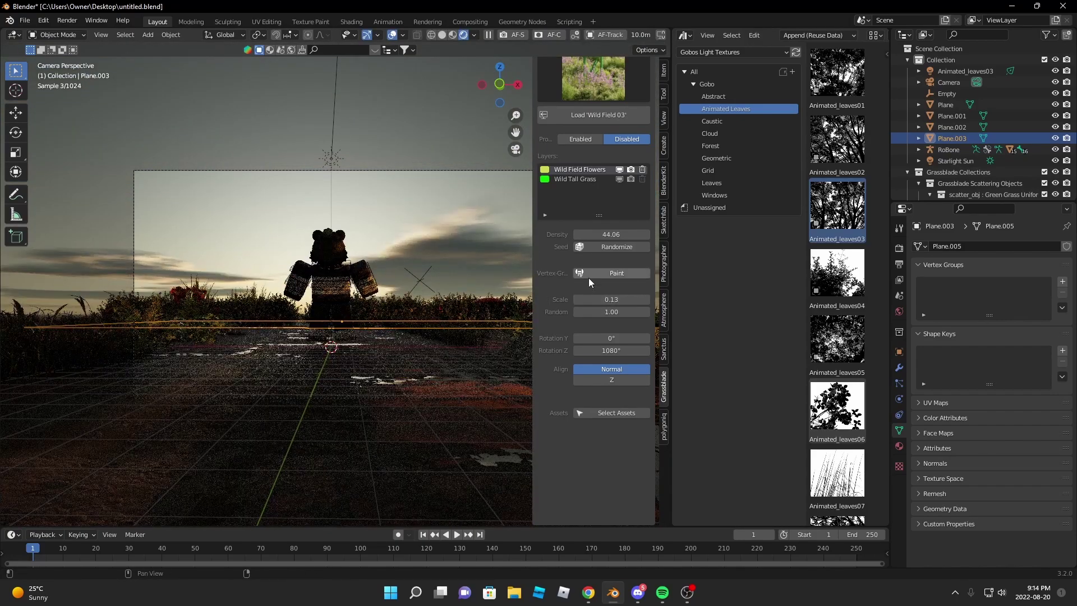
- Shift the RoBone character along X and render the final image
{"action": "left_click", "coordinate": [323, 263]}
{"action": "key", "text": "g"}
{"action": "key", "text": "x"}
{"action": "left_click", "coordinate": [361, 271]}
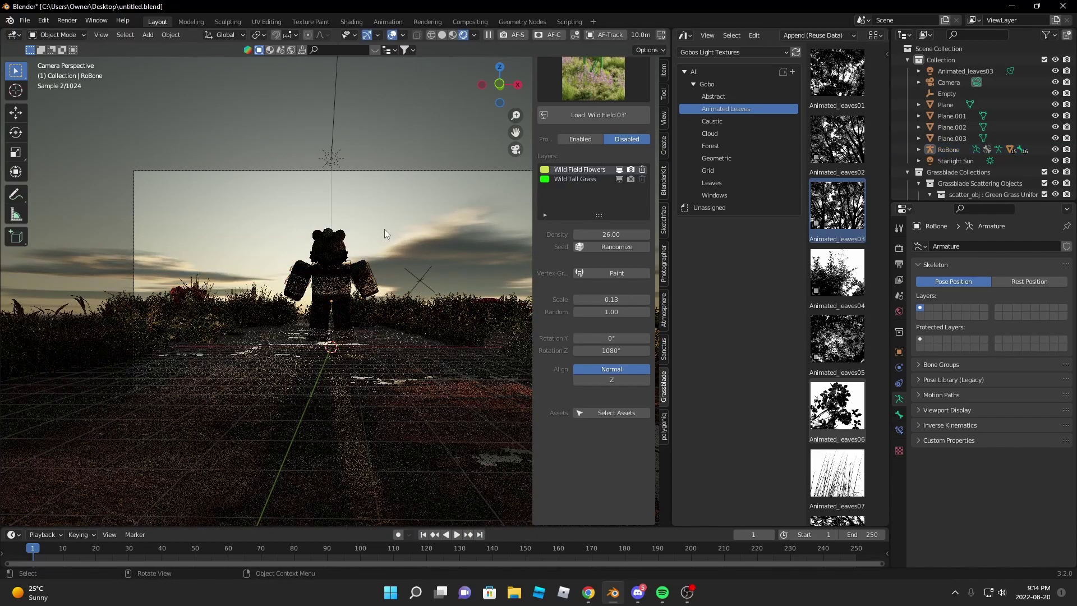
{"action": "left_click", "coordinate": [385, 229]}
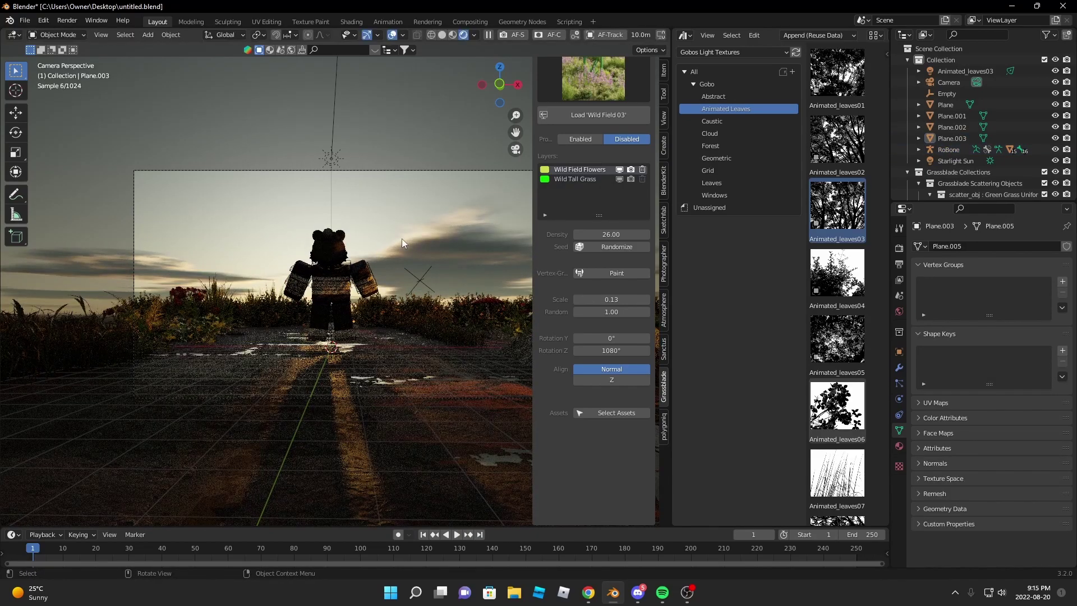
{"action": "key", "text": "n"}
{"action": "left_click", "coordinate": [67, 20]}
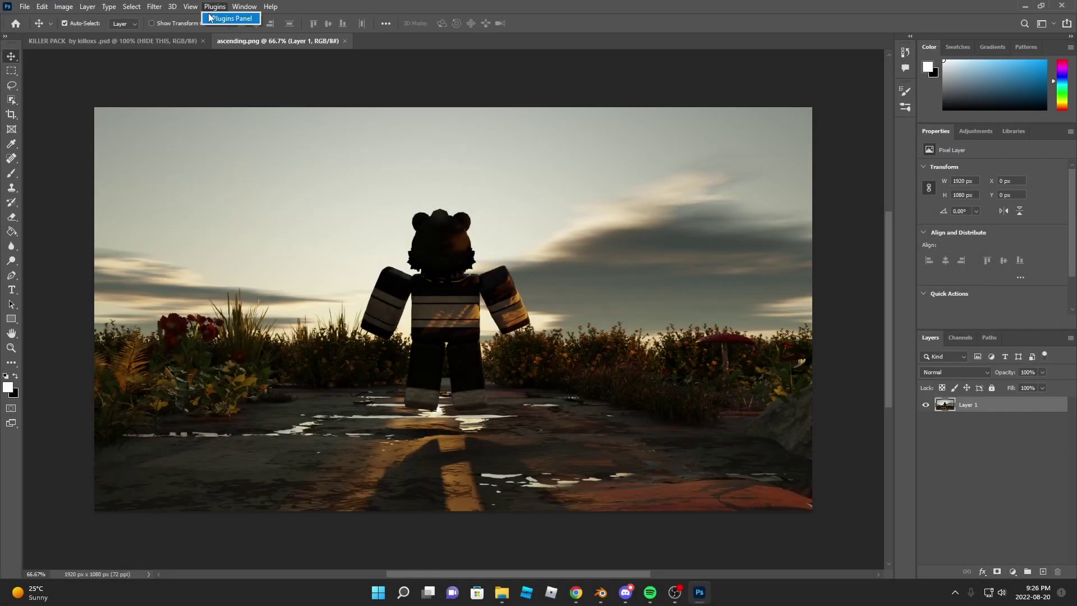
- Grade the render in Camera Raw: temperature +2, exposure +0.65, clarity +32
{"action": "left_click", "coordinate": [154, 7]}
{"action": "left_click", "coordinate": [180, 96]}
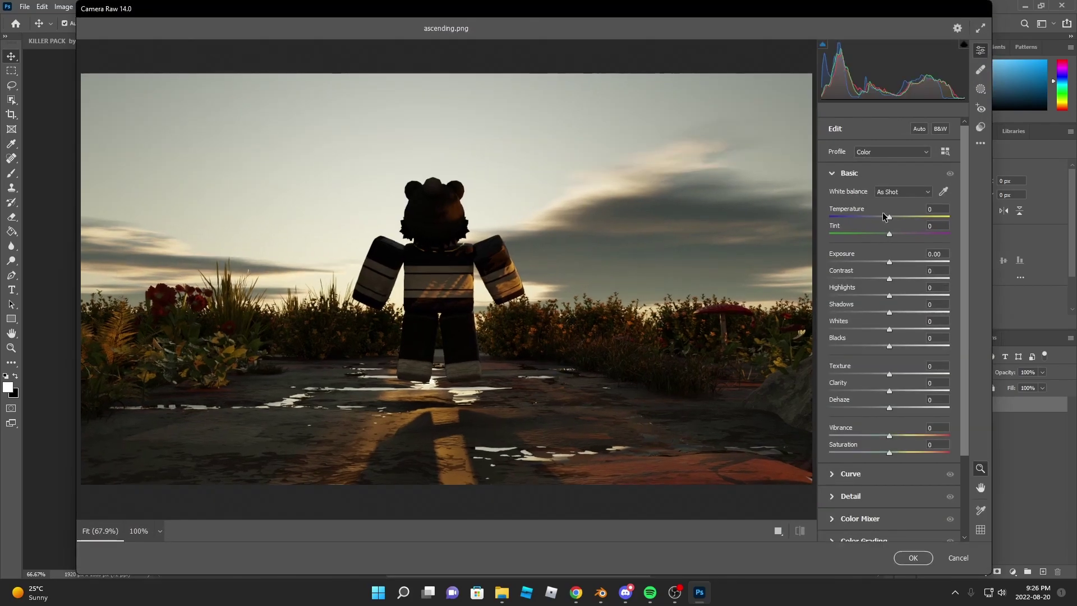
{"action": "left_click_drag", "start_coordinate": [890, 217], "coordinate": [893, 219]}
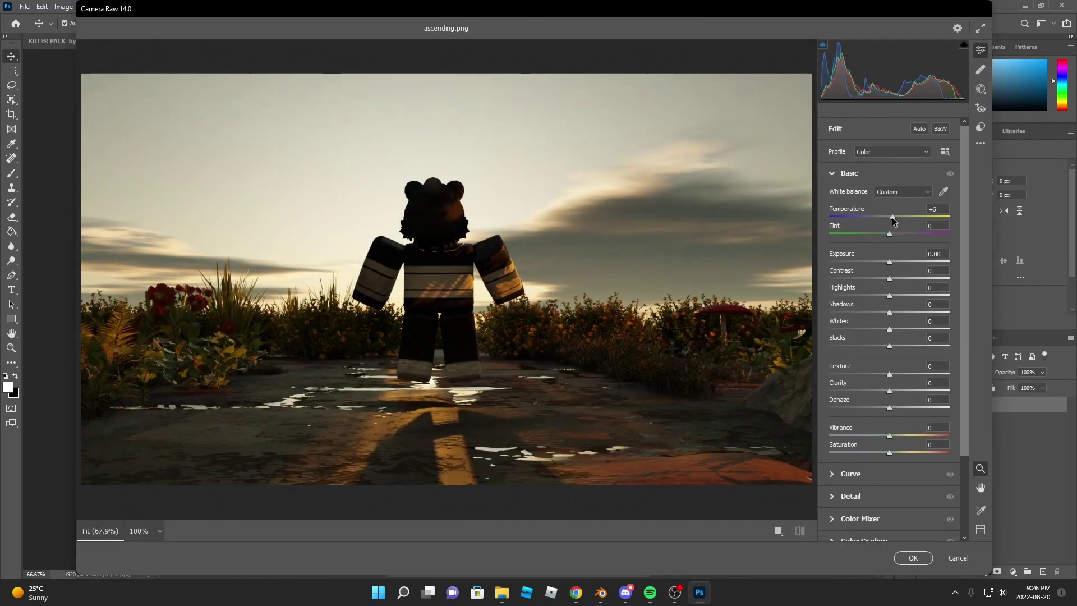
{"action": "mouse_move", "coordinate": [891, 262]}
{"action": "left_mouse_down"}
{"action": "mouse_move", "coordinate": [905, 296]}
{"action": "mouse_move", "coordinate": [844, 305]}
{"action": "mouse_move", "coordinate": [902, 306]}
{"action": "left_mouse_up"}
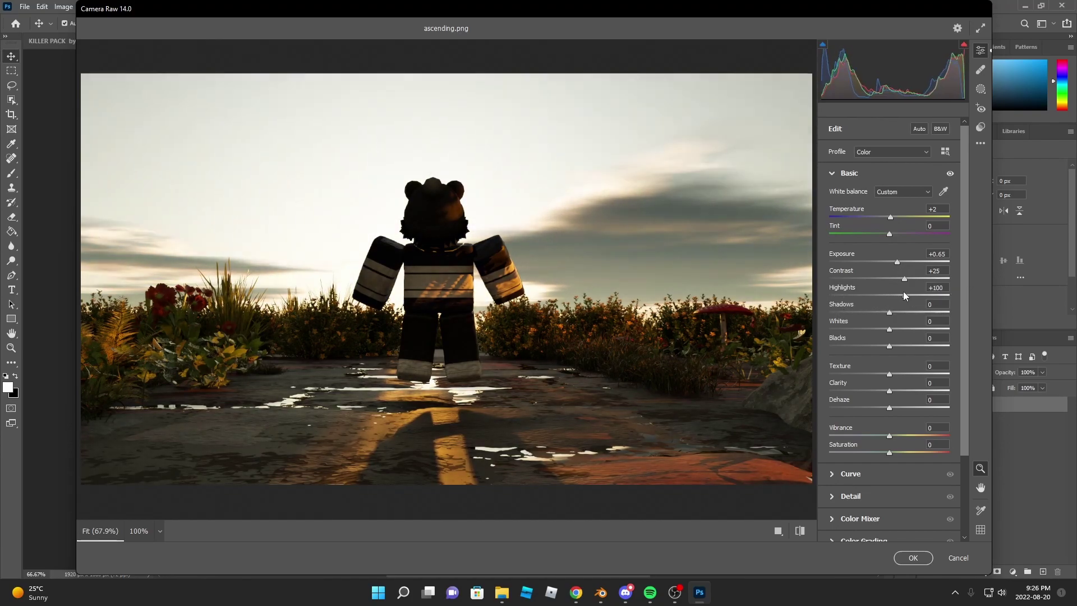
{"action": "left_click_drag", "start_coordinate": [890, 391], "coordinate": [909, 391]}
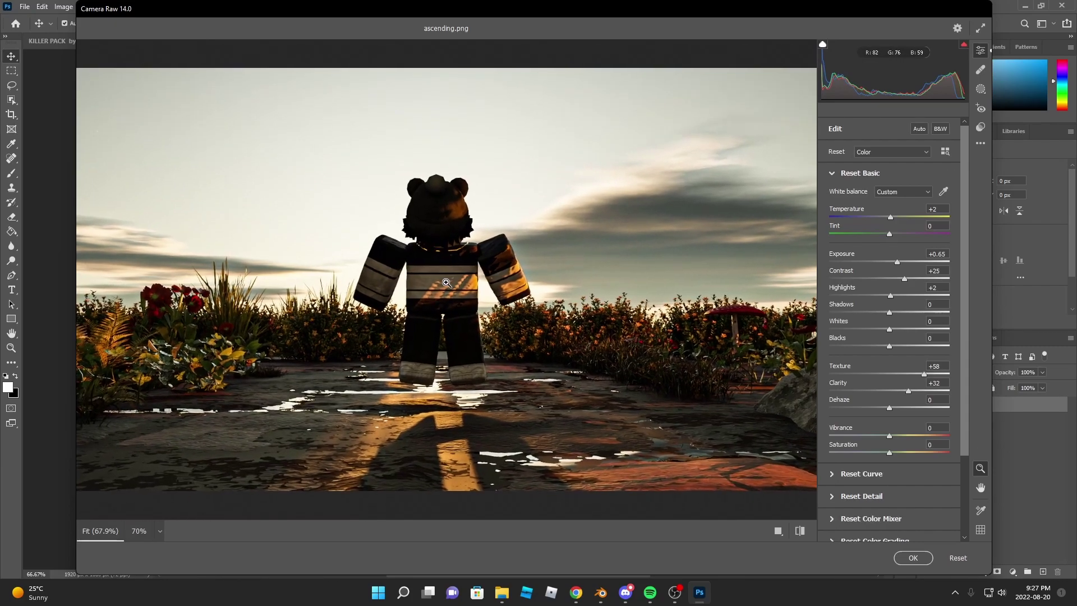
- Expand the Colour Mixer hue controls and apply the Camera Raw grading
{"action": "left_click", "coordinate": [833, 172]}
{"action": "left_click", "coordinate": [851, 240]}
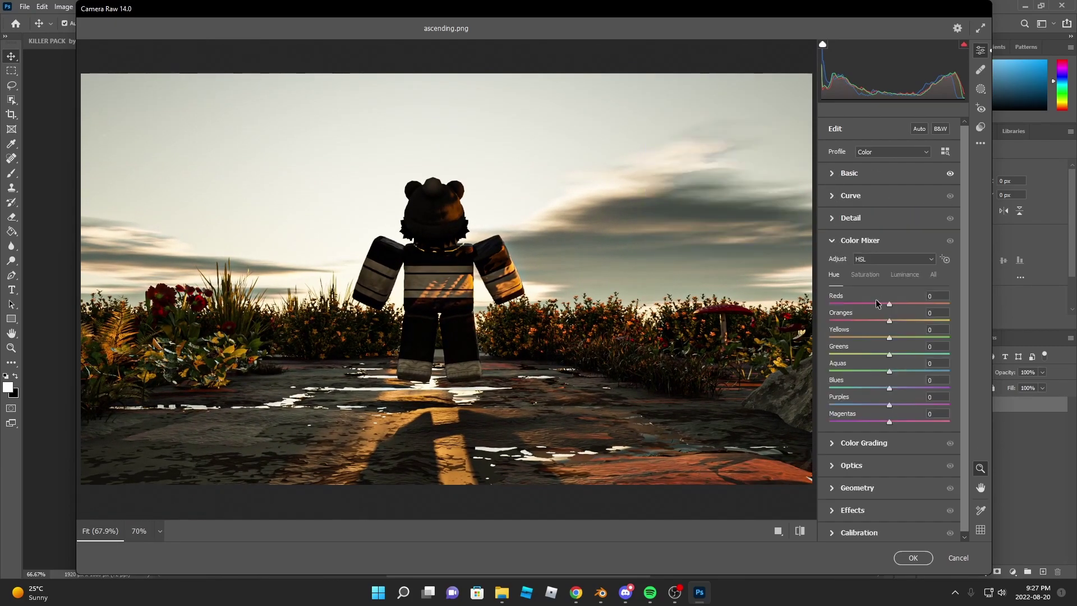
{"action": "left_click", "coordinate": [921, 555]}
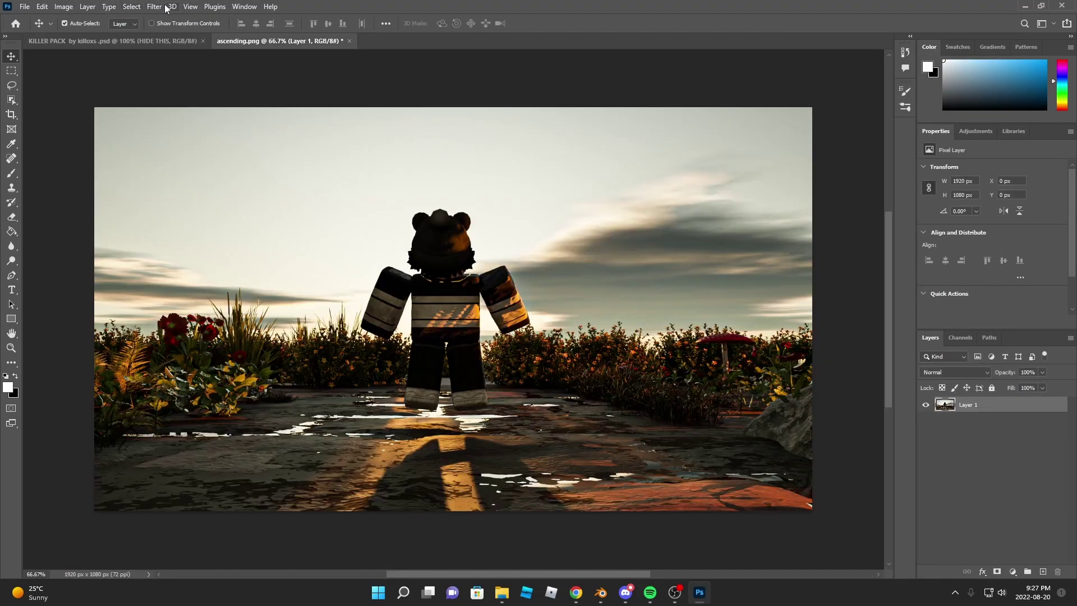
{"action": "left_click", "coordinate": [155, 7]}
- In Optics, replace a trial Ambient Light with a committed Curves adjustment lifting the shadows
{"action": "left_click", "coordinate": [313, 260]}
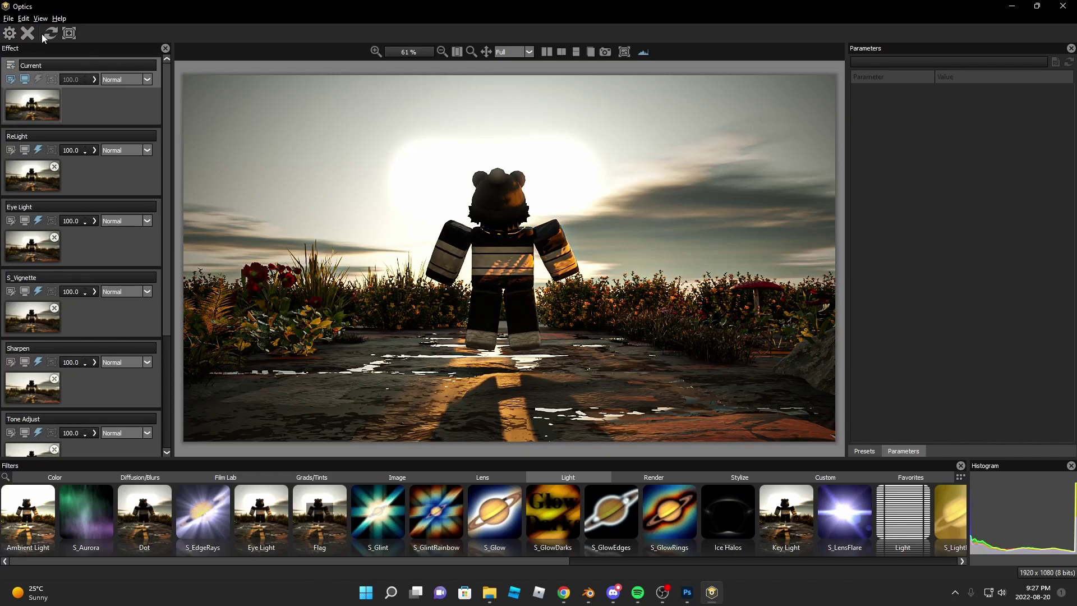
{"action": "left_click", "coordinate": [50, 495]}
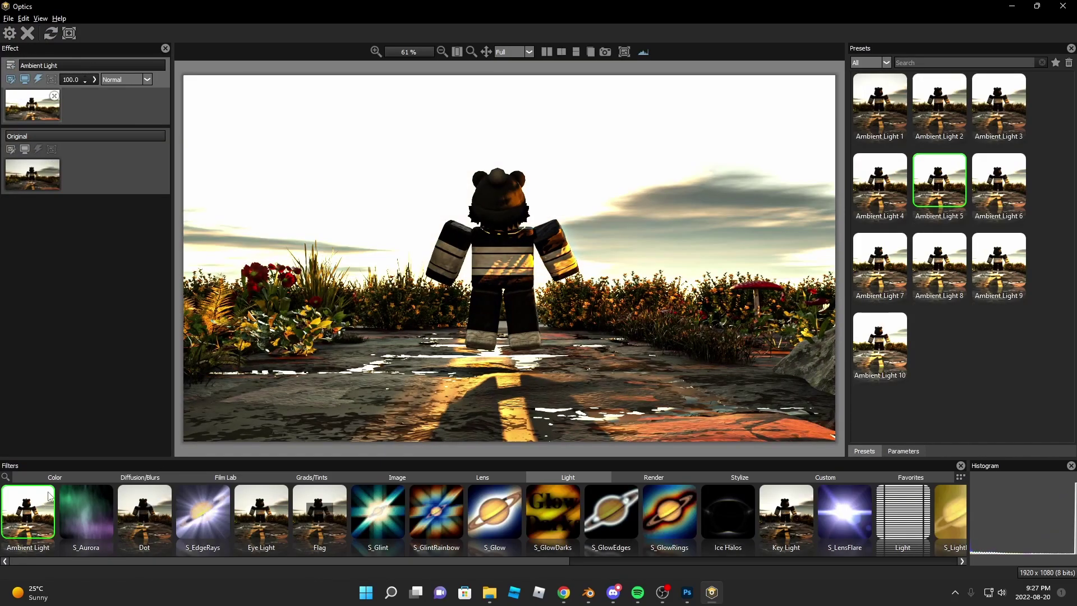
{"action": "left_click", "coordinate": [75, 478]}
{"action": "left_click", "coordinate": [335, 524]}
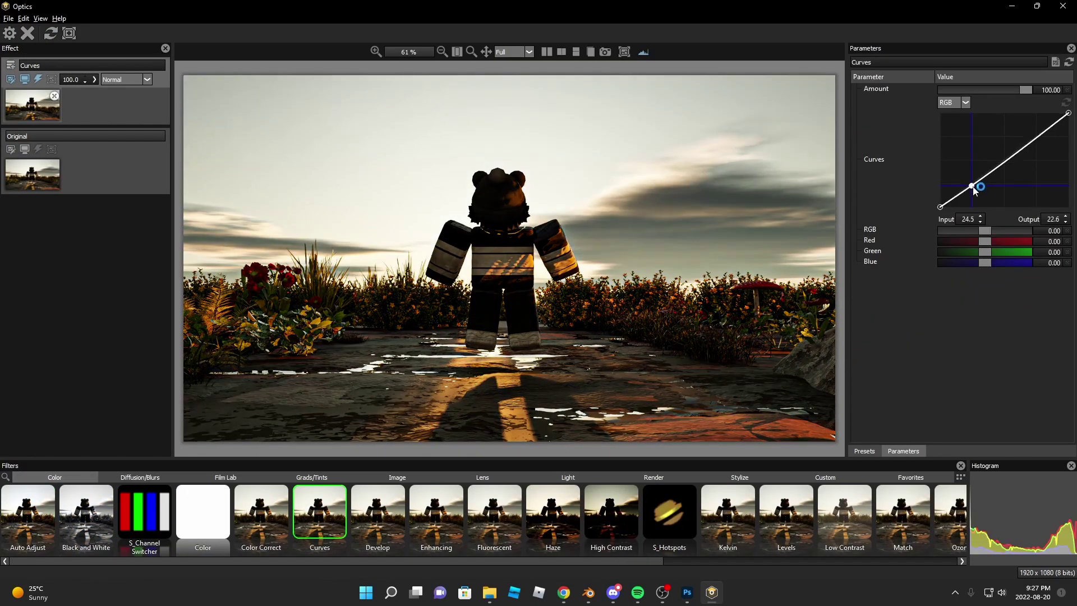
{"action": "left_click_drag", "start_coordinate": [975, 190], "coordinate": [975, 175]}
{"action": "left_click_drag", "start_coordinate": [1027, 143], "coordinate": [1028, 158]}
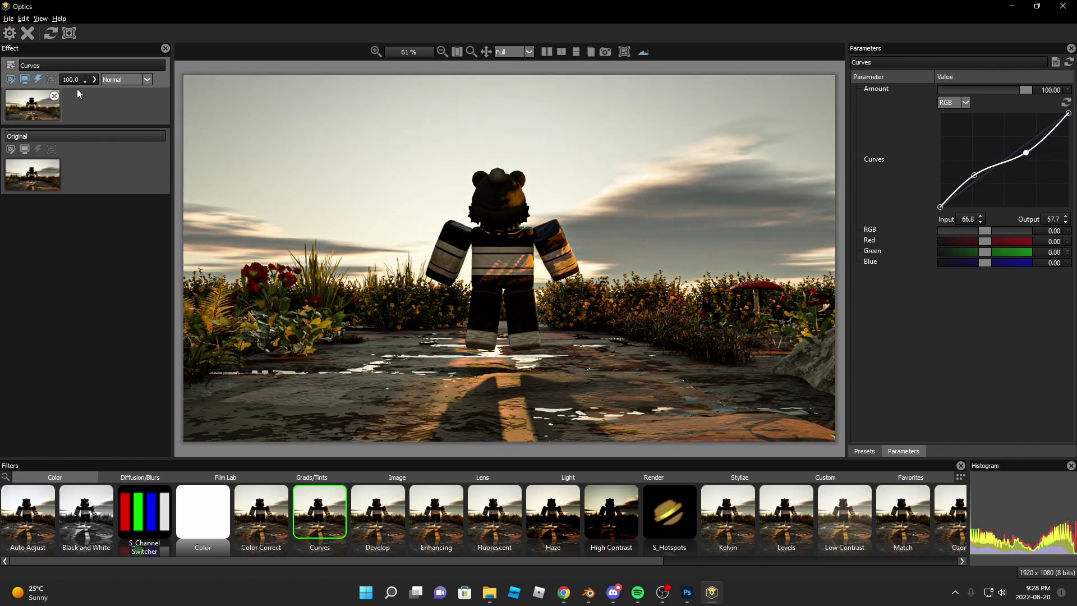
{"action": "key", "text": "ctrl+l"}
- Add a Diffusion filter with a preset as its own layer
{"action": "left_click", "coordinate": [140, 477]}
{"action": "left_click", "coordinate": [495, 513]}
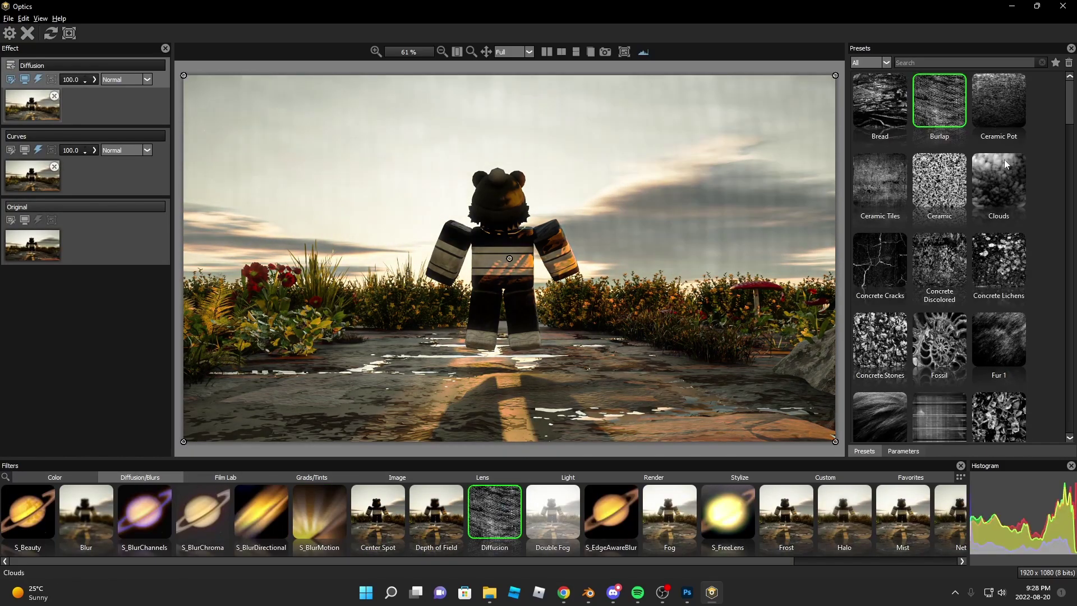
{"action": "left_click", "coordinate": [998, 180]}
{"action": "key", "text": "ctrl+l"}
- Try the Flashing film-lab filter, then remove it
{"action": "scroll", "coordinate": [517, 504], "scroll_direction": "down", "scroll_amount": 3}
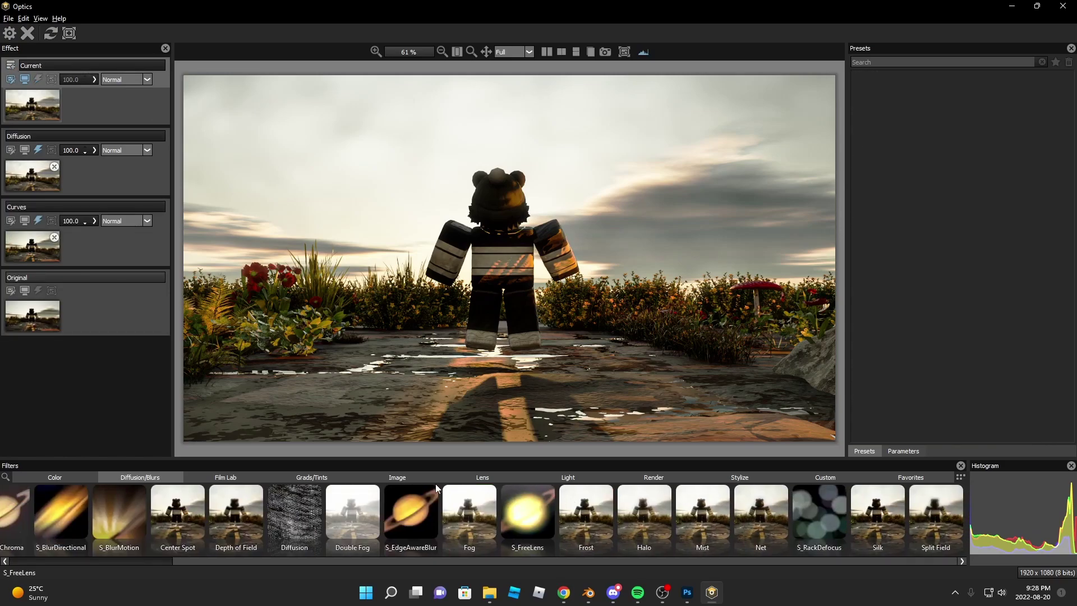
{"action": "left_click", "coordinate": [226, 477]}
{"action": "left_click", "coordinate": [341, 515]}
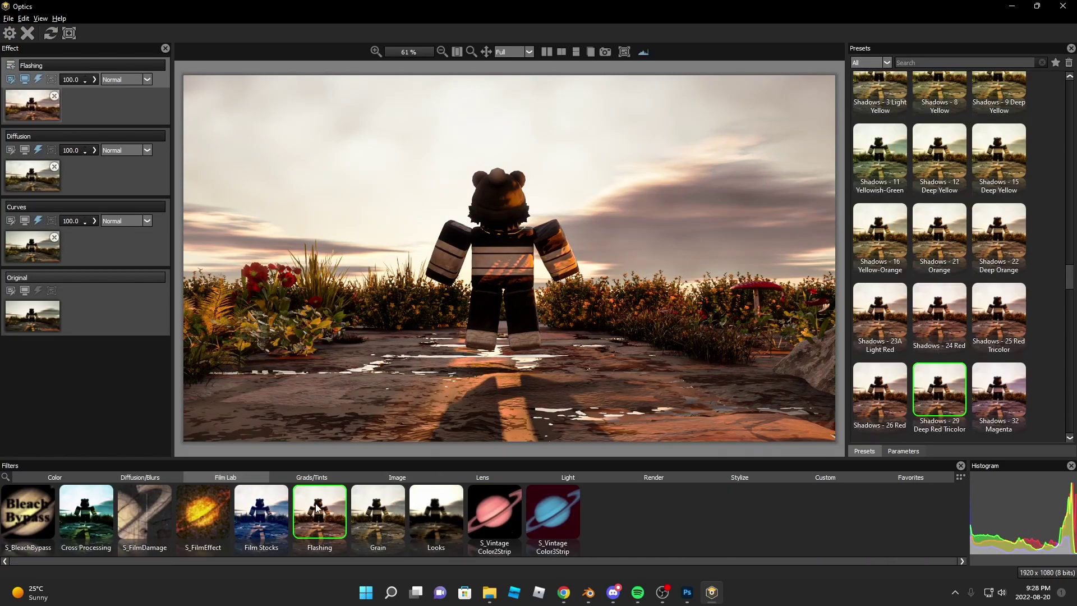
{"action": "left_click", "coordinate": [54, 98]}
{"action": "left_click", "coordinate": [366, 479]}
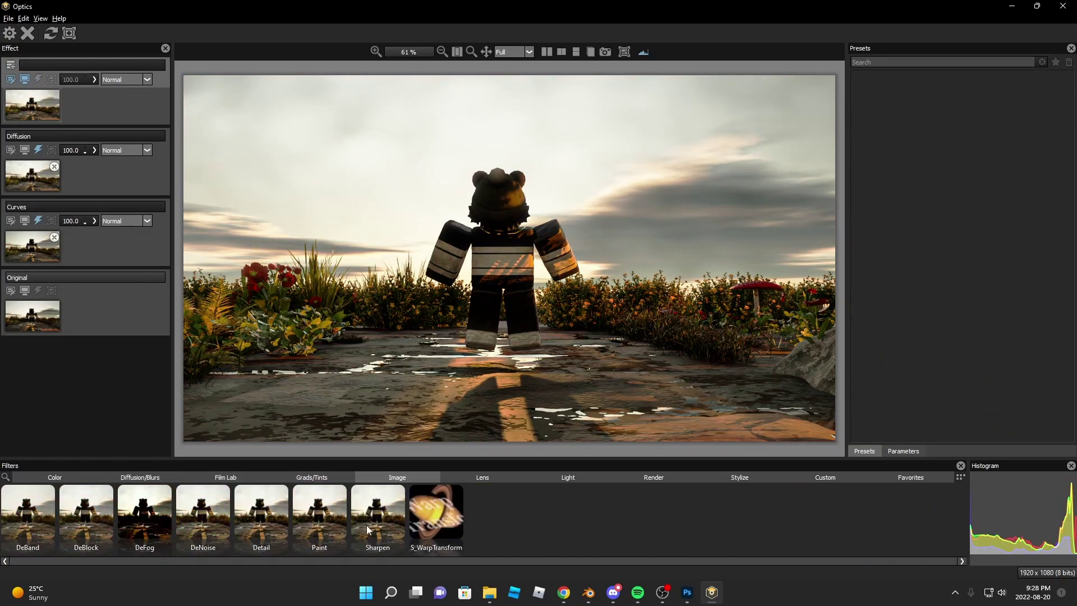
- Add a Detail sharpening layer using the Sharpen 1 preset
{"action": "left_click", "coordinate": [268, 520]}
{"action": "left_click", "coordinate": [940, 104]}
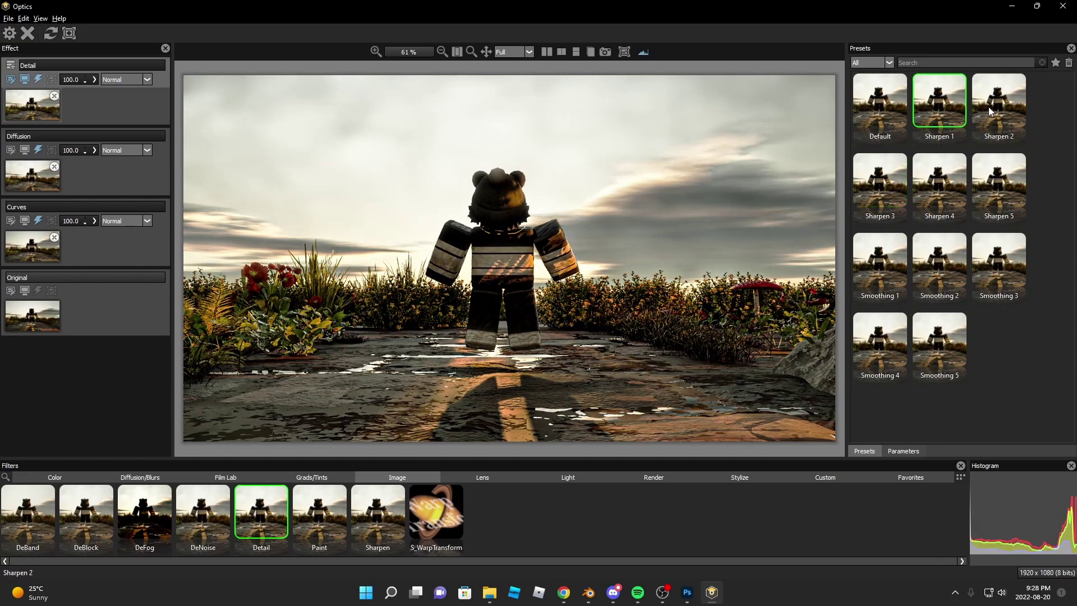
{"action": "left_click", "coordinate": [80, 102]}
- Add a Lens Distortion layer at -4.73 for a fisheye bulge
{"action": "left_click", "coordinate": [470, 480]}
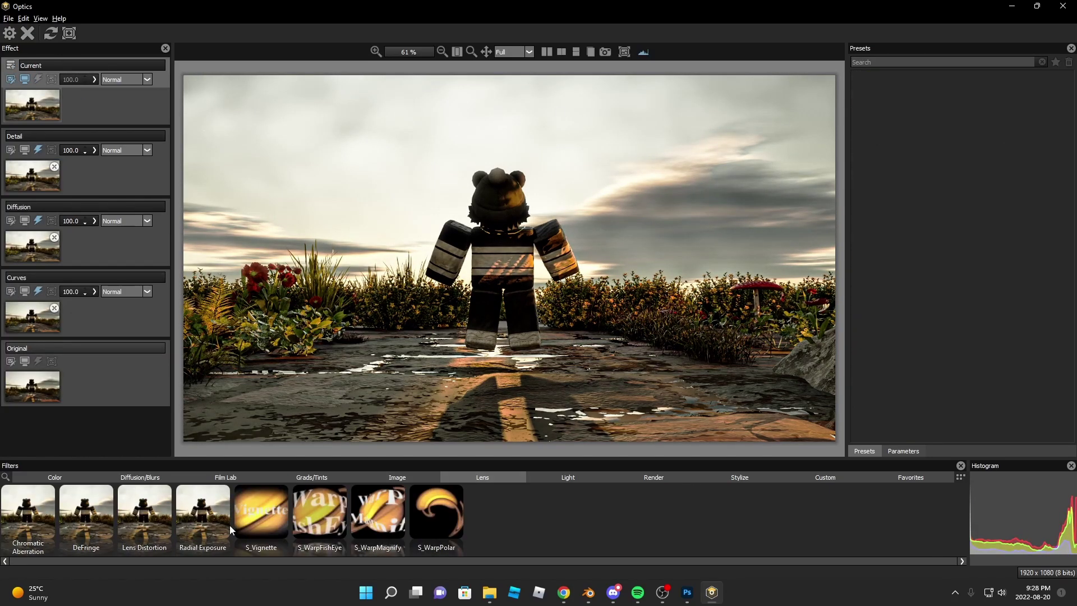
{"action": "left_click", "coordinate": [145, 511]}
{"action": "left_click", "coordinate": [947, 89]}
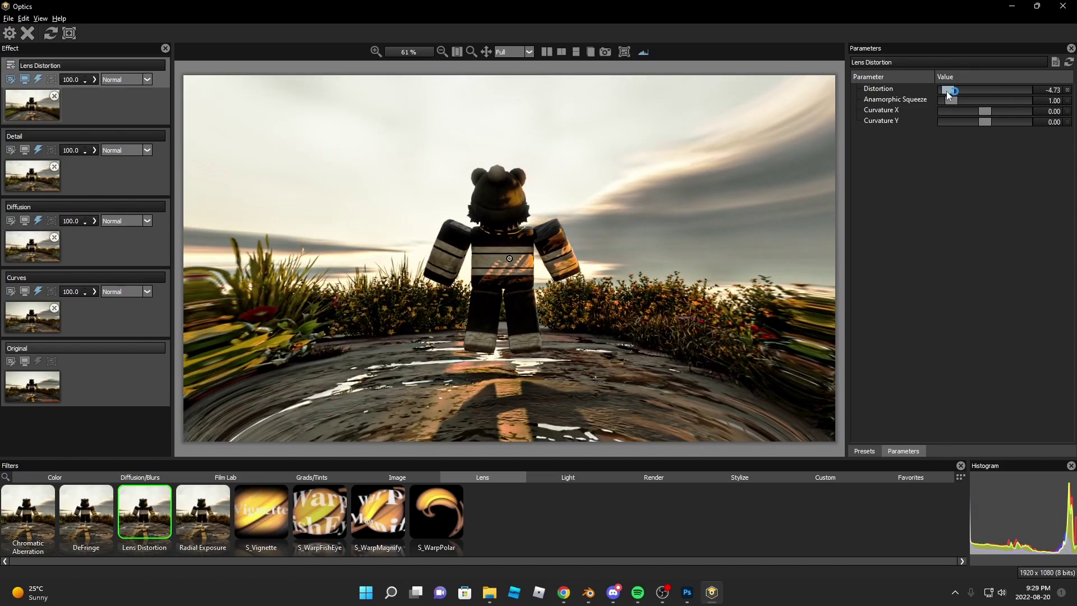
{"action": "left_click", "coordinate": [10, 65]}
- Browse the light, stylize and custom filter categories
{"action": "left_click", "coordinate": [568, 476]}
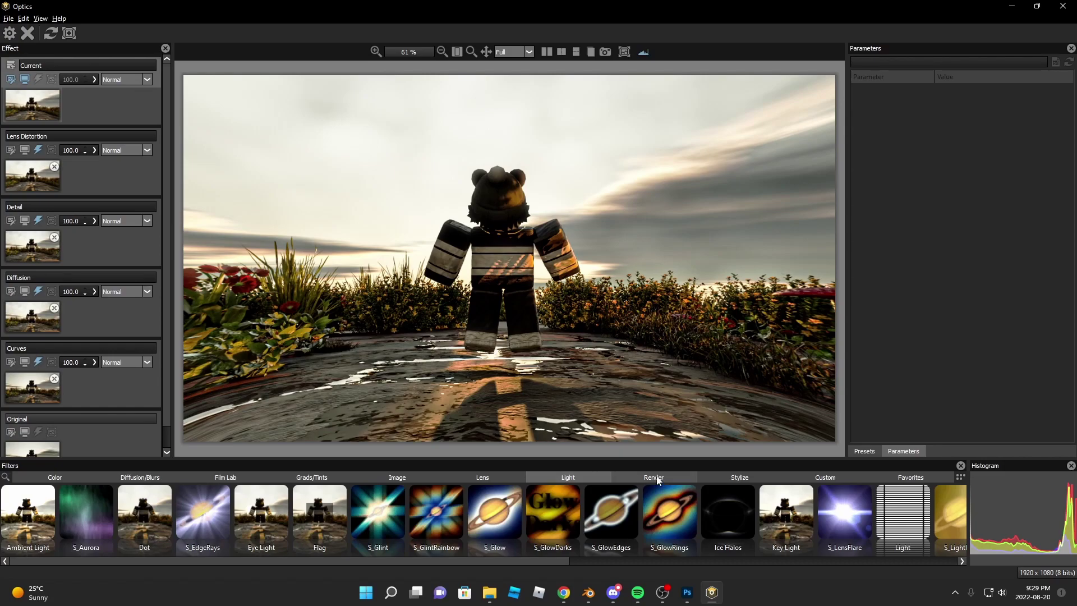
{"action": "left_click", "coordinate": [769, 480]}
{"action": "left_click", "coordinate": [807, 480]}
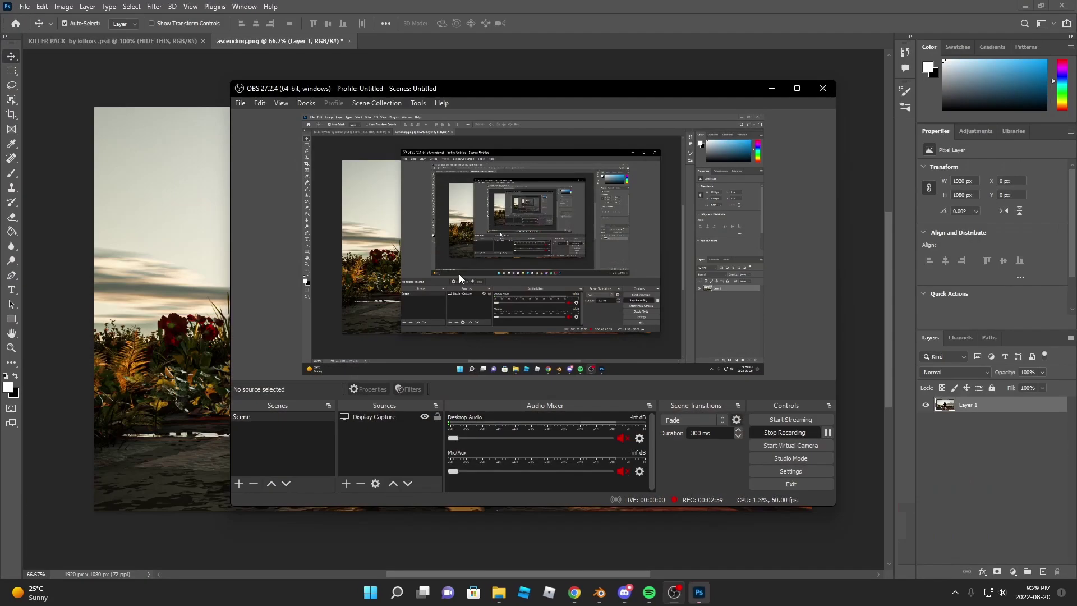
- Find the flare overlay photo in the Downloads folder of File Explorer
{"action": "left_click", "coordinate": [772, 88]}
{"action": "left_click", "coordinate": [502, 593]}
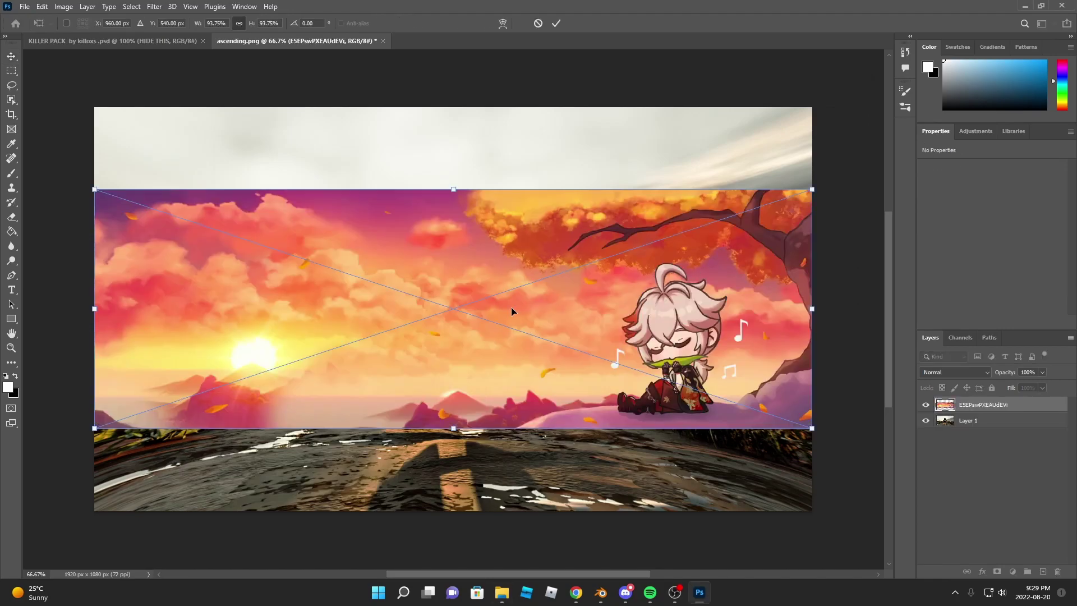
{"action": "left_click", "coordinate": [502, 592]}
{"action": "scroll", "coordinate": [406, 344], "scroll_direction": "up", "scroll_amount": 3}
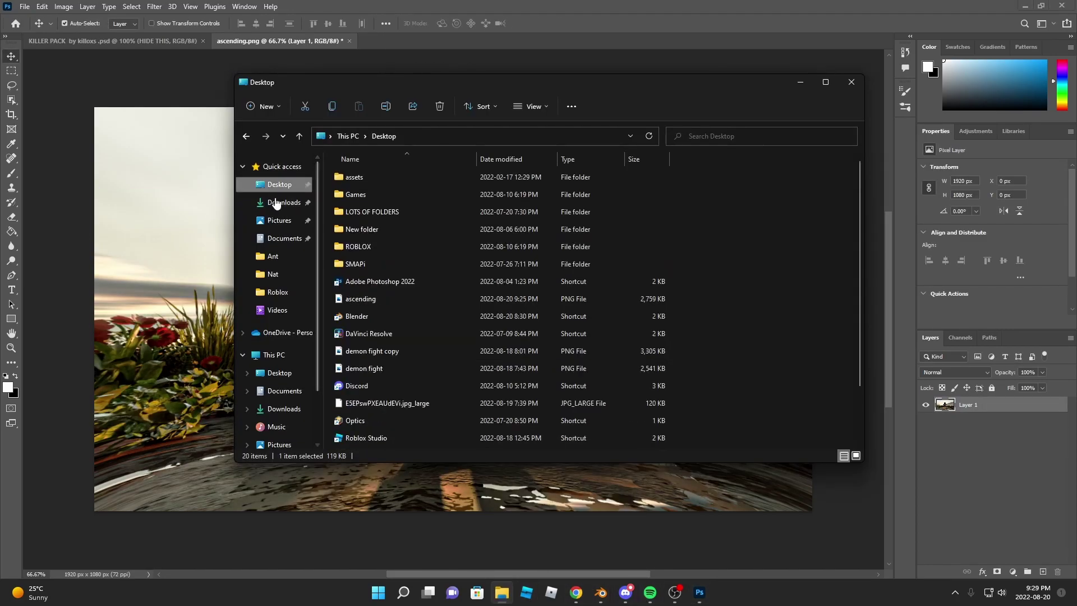
{"action": "left_click", "coordinate": [284, 202]}
{"action": "scroll", "coordinate": [440, 376], "scroll_direction": "up", "scroll_amount": 5}
- Place the flare photo on the canvas, enlarge it, try a blend mode, then discard it
{"action": "mouse_move", "coordinate": [356, 260]}
{"action": "left_mouse_down"}
{"action": "mouse_move", "coordinate": [477, 294]}
{"action": "mouse_move", "coordinate": [631, 191]}
{"action": "left_mouse_up"}
{"action": "mouse_move", "coordinate": [443, 337]}
{"action": "left_mouse_down"}
{"action": "mouse_move", "coordinate": [376, 236]}
{"action": "mouse_move", "coordinate": [159, 208]}
{"action": "left_mouse_up"}
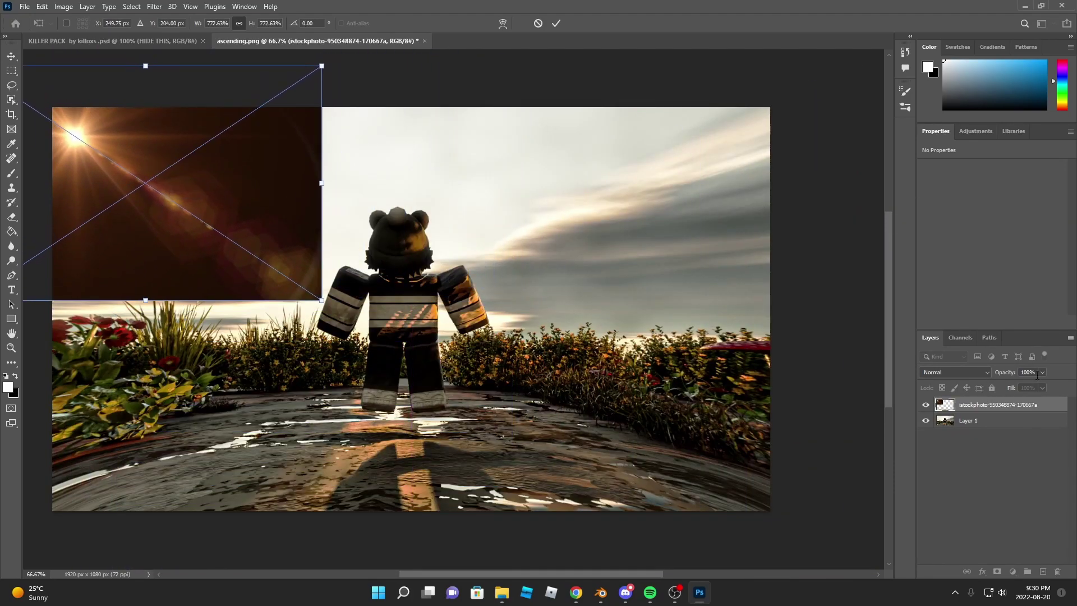
{"action": "left_click", "coordinate": [954, 372]}
{"action": "left_click_drag", "start_coordinate": [169, 185], "coordinate": [219, 208]}
{"action": "key", "text": "Escape"}
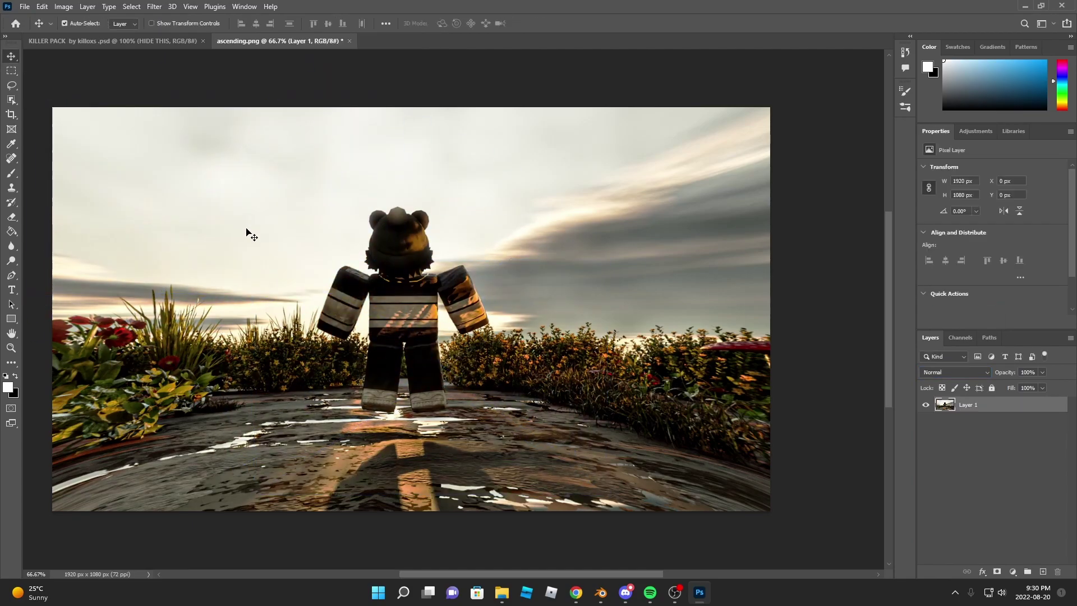